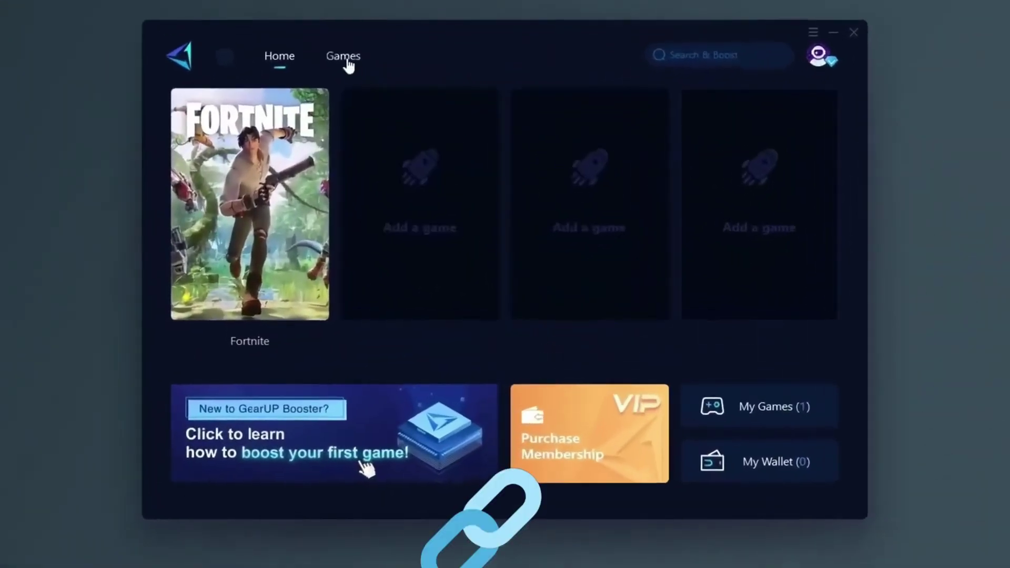
# Boost Fortnite from its GearUP Booster card, then browse the Games grid
pyautogui.click(243, 350)
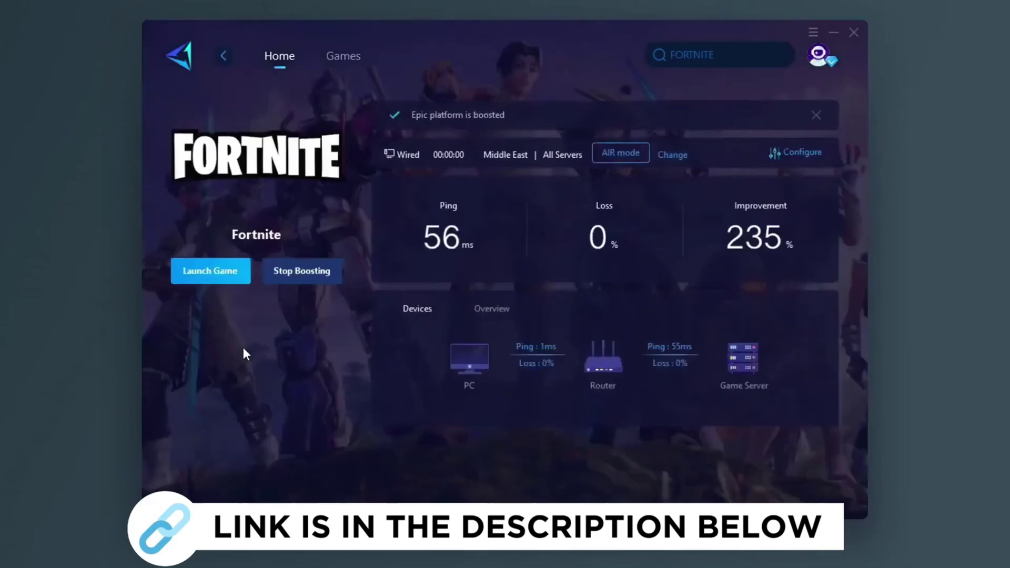
pyautogui.click(343, 56)
pyautogui.scroll(-2, 551, 171)
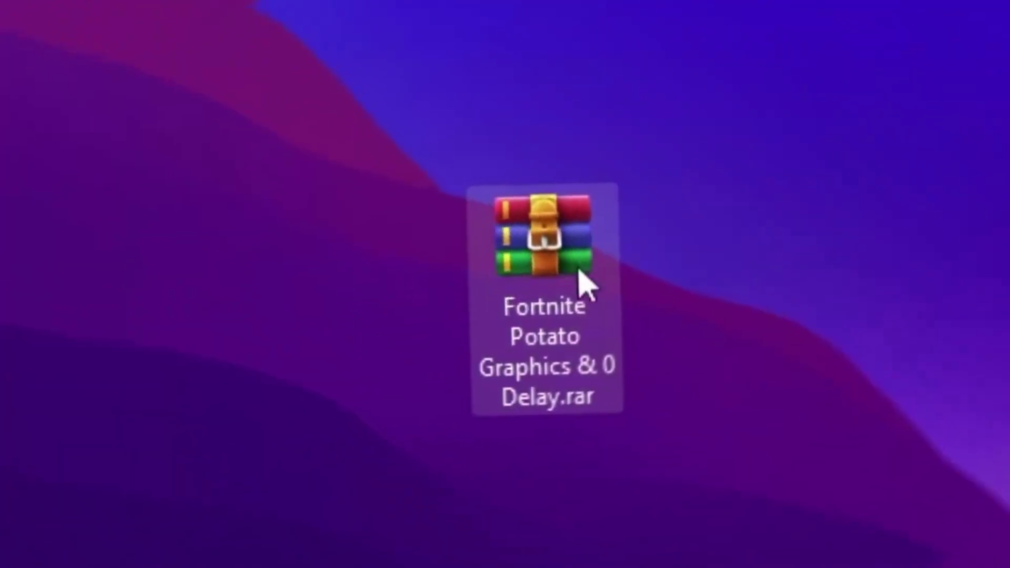
# Drag the AMD and INTEL and NVIDIA folders from the Potato Graphics .rar to the desktop, replacing copies
pyautogui.doubleClick(559, 255)
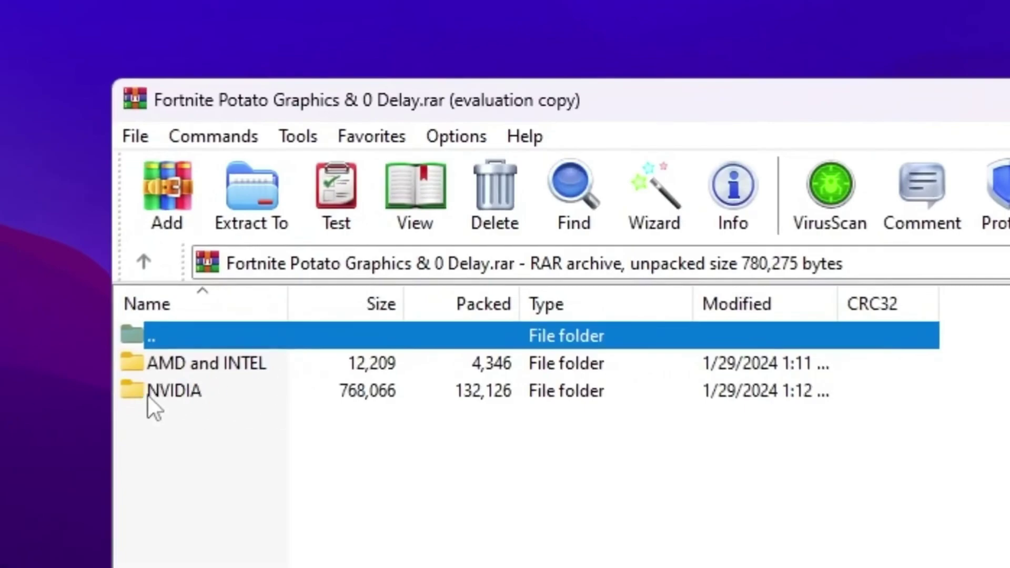
pyautogui.moveTo(241, 424); pyautogui.dragTo(181, 359)
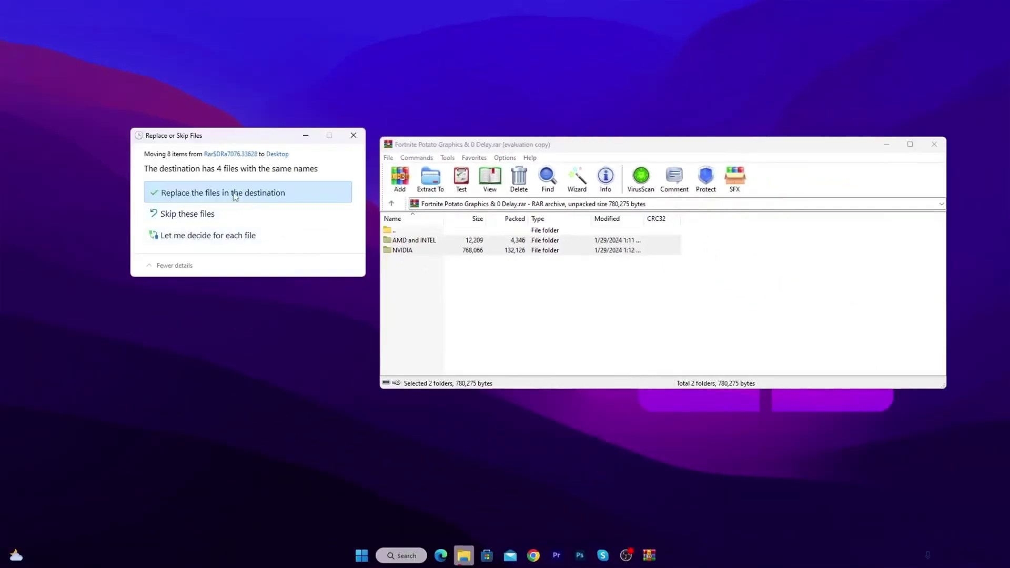
pyautogui.click(276, 191)
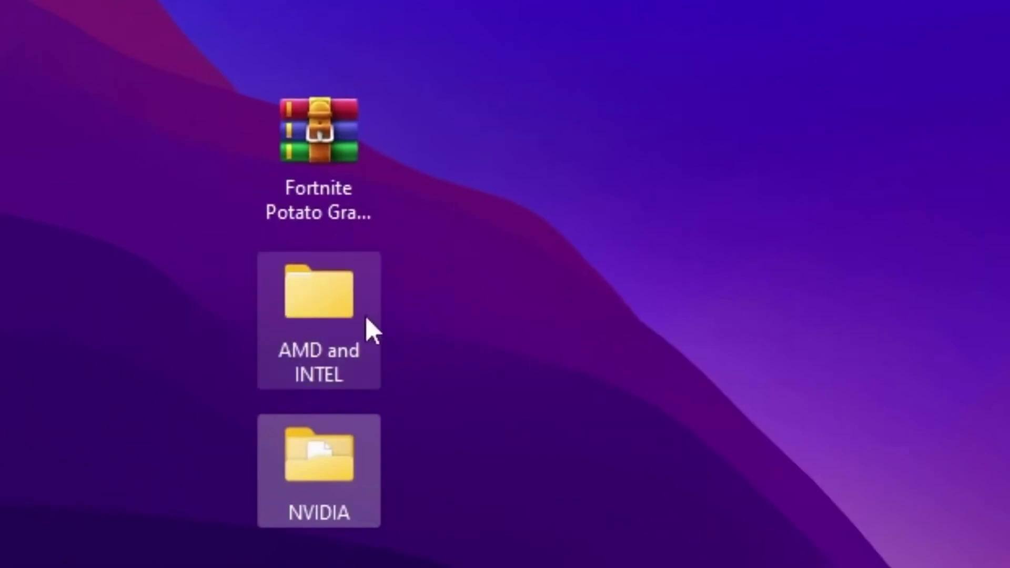
# Run nvidiaProfileInspector.exe from the extracted NVIDIA > nvidiaProfileInspector folder
pyautogui.click(591, 321)
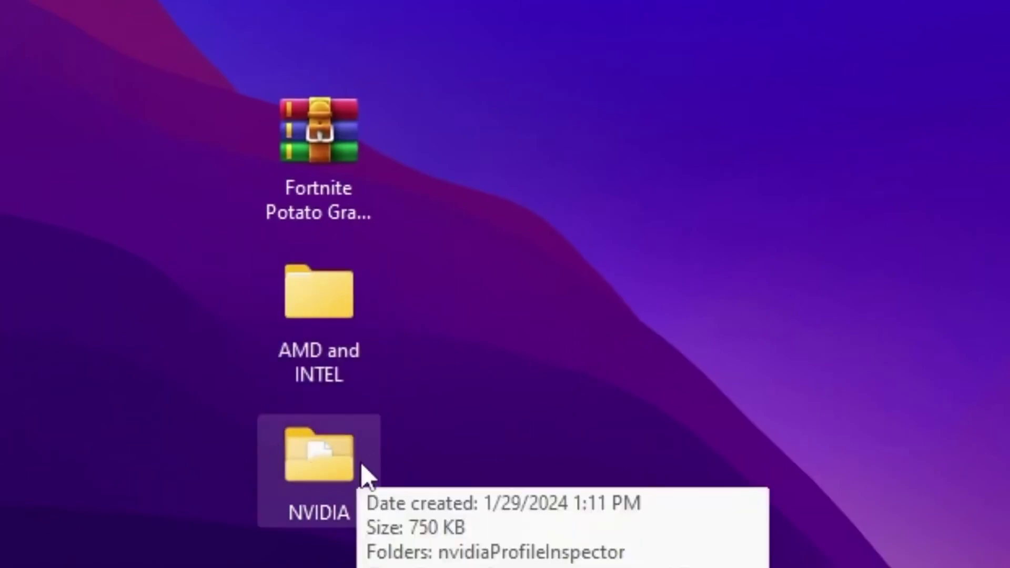
pyautogui.doubleClick(362, 449)
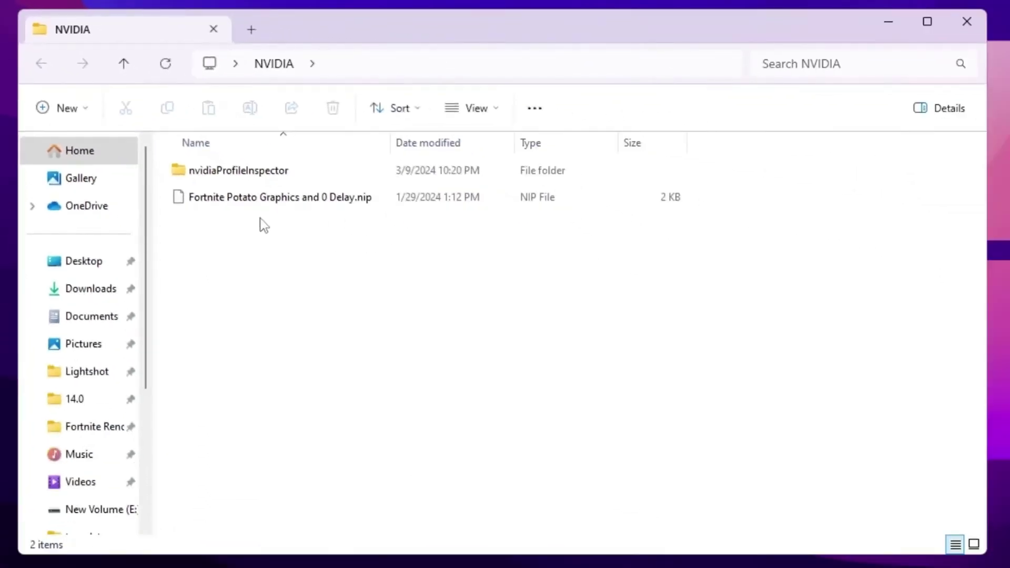
pyautogui.click(185, 204)
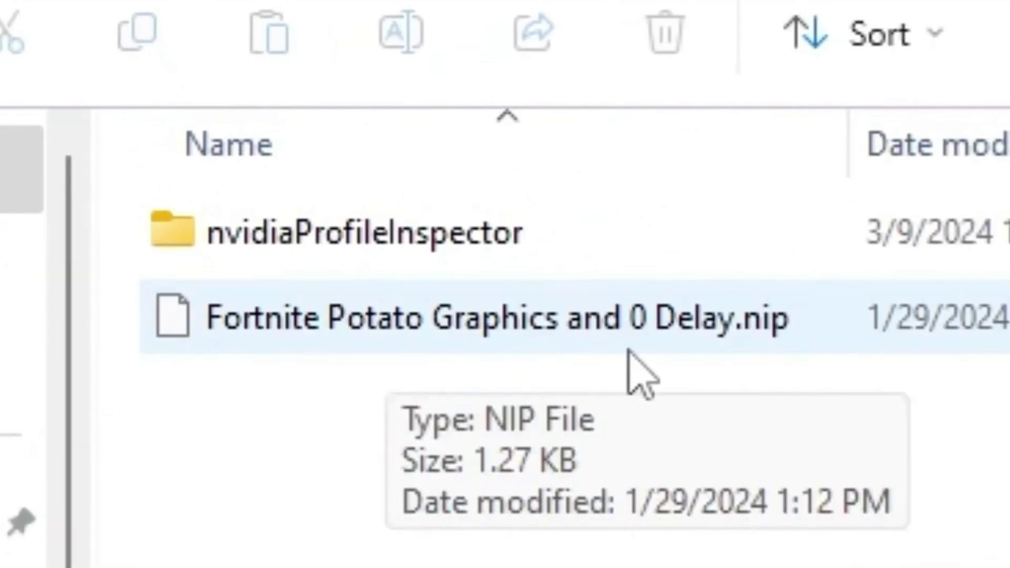
pyautogui.click(418, 241)
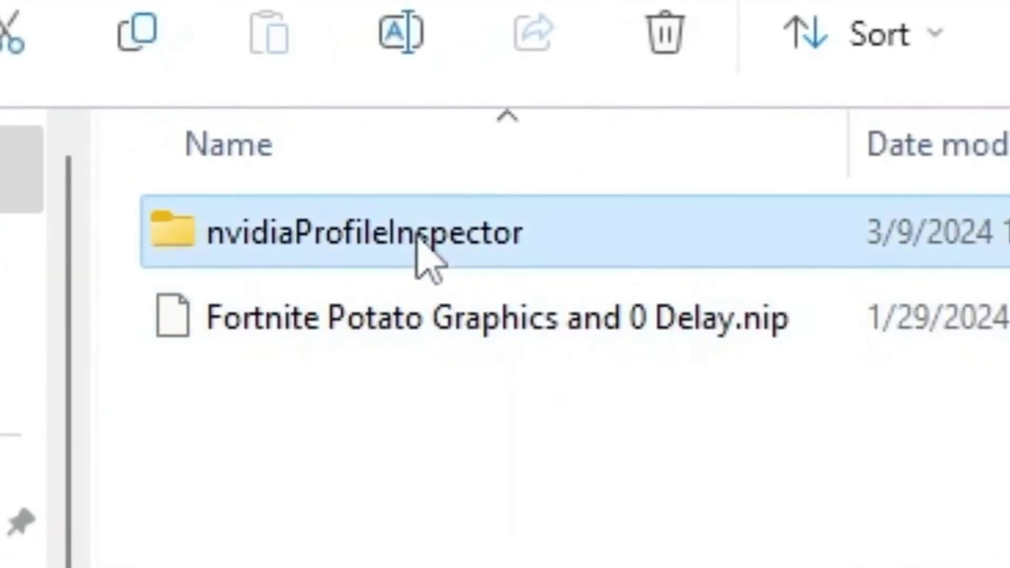
pyautogui.doubleClick(420, 238)
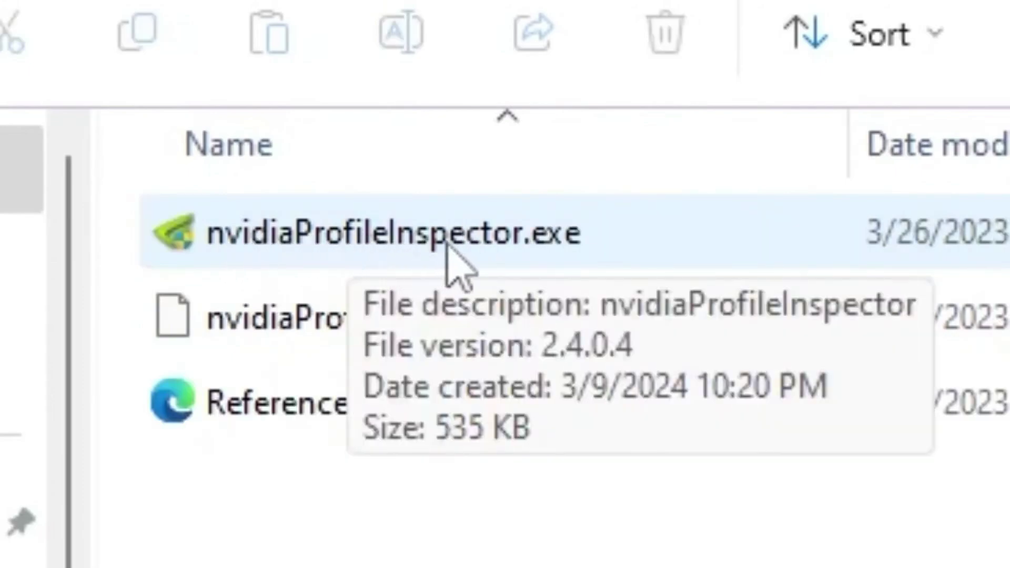
pyautogui.doubleClick(361, 241)
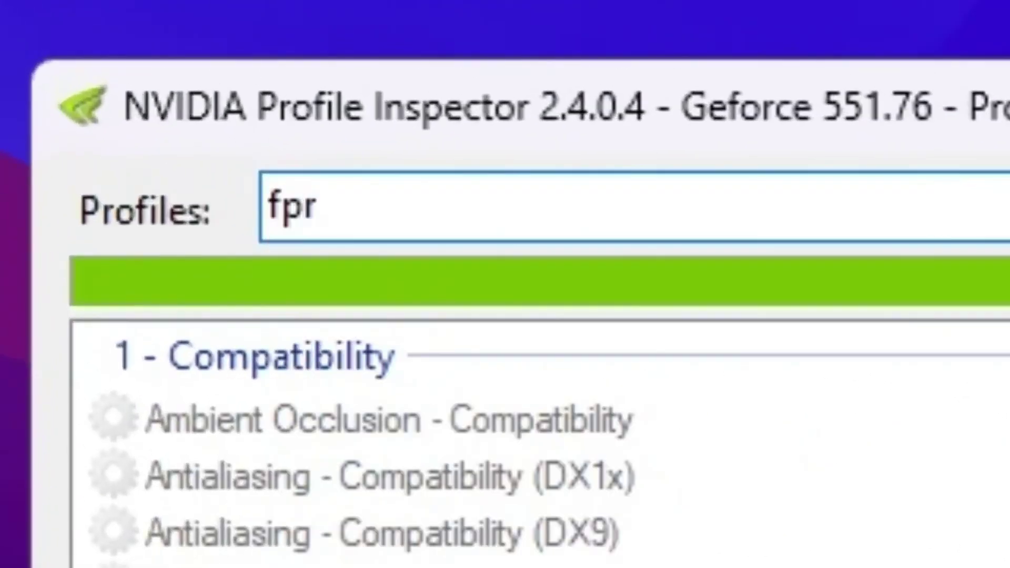
# Search 'fort' in the Profiles box and load the Fortnite profile
pyautogui.press('BackSpace')
pyautogui.press('BackSpace')
pyautogui.write('ort')
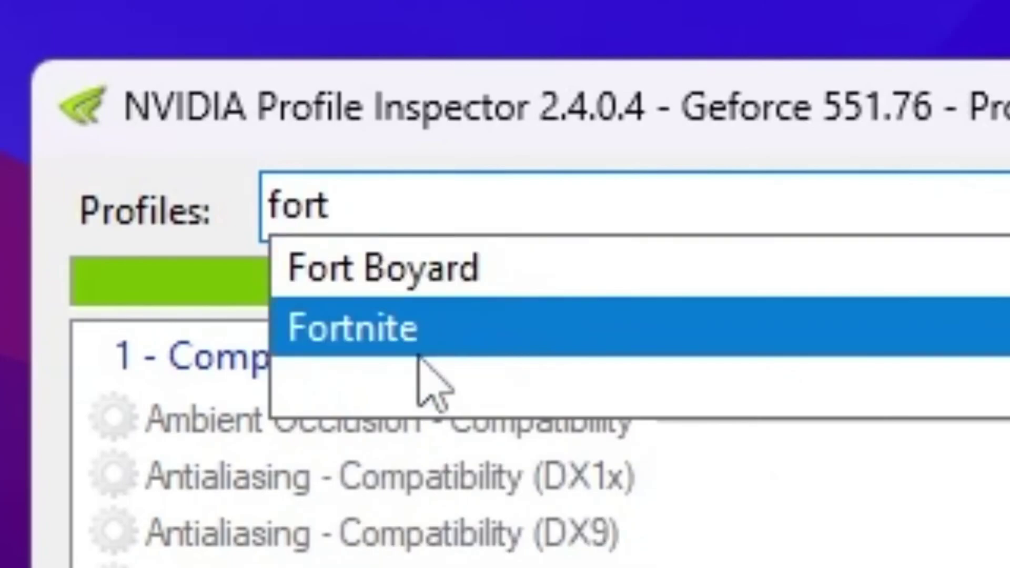
pyautogui.click(366, 345)
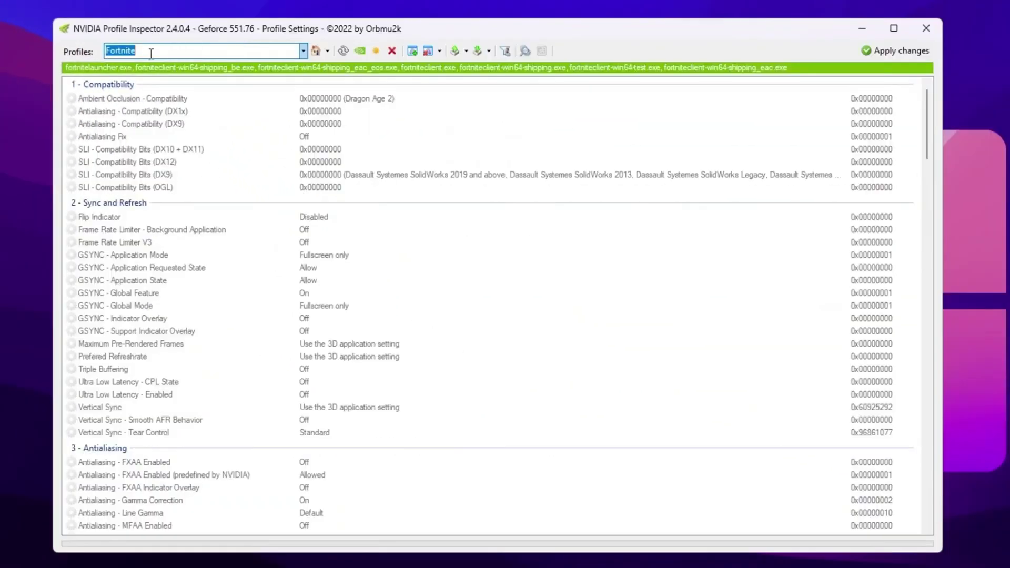
# Set Antialiasing - Transparency Supersampling to 0x00000008 AA_MODE_REPLAY_MODE_ALL
pyautogui.scroll(-4, 377, 157)
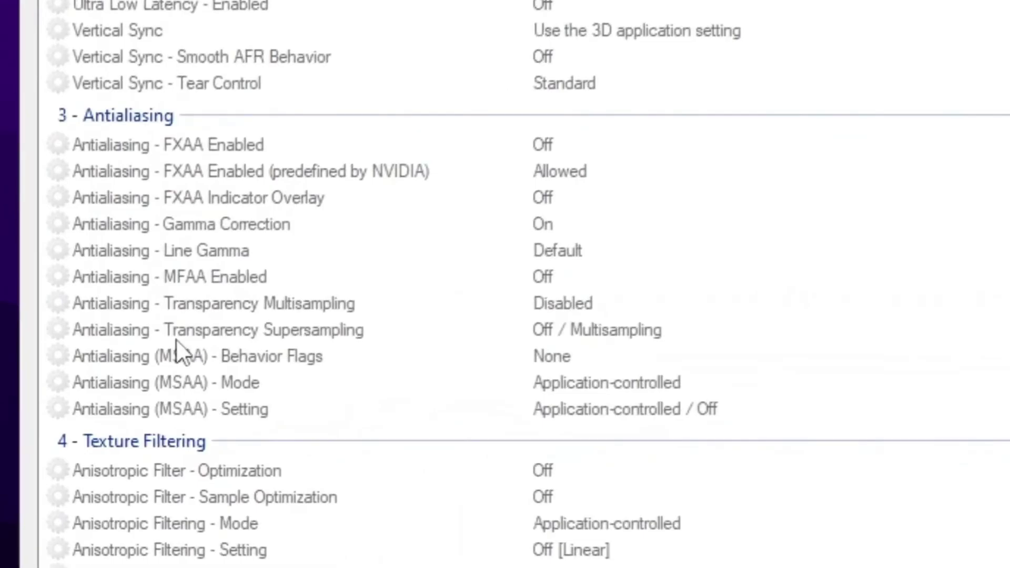
pyautogui.click(586, 330)
pyautogui.hotkey('alt', 'Down')
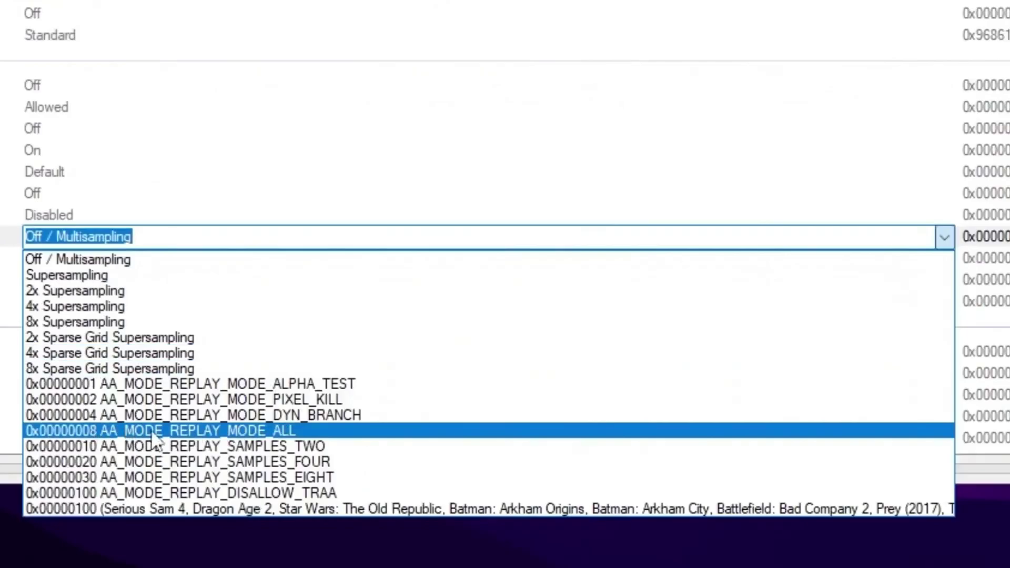
pyautogui.click(216, 432)
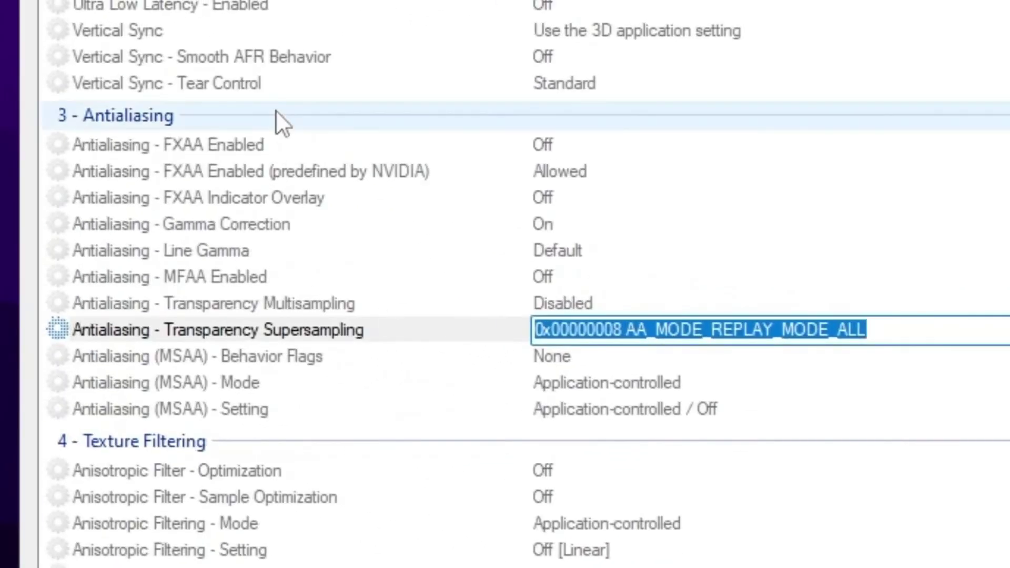
# Set Texture Filtering - LOD Bias (DX) to +2.0000
pyautogui.scroll(-4, 279, 121)
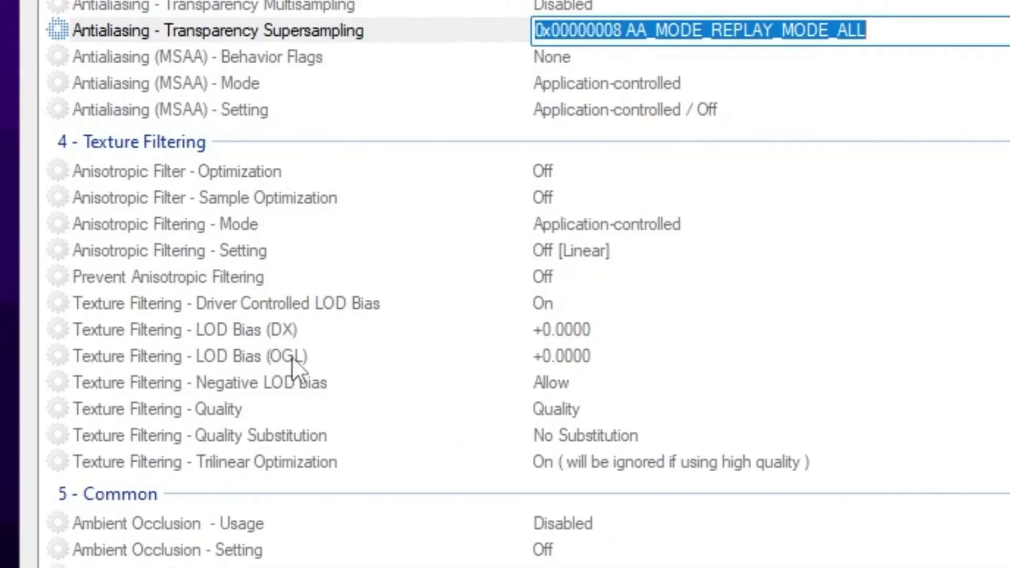
pyautogui.click(629, 336)
pyautogui.click(628, 330)
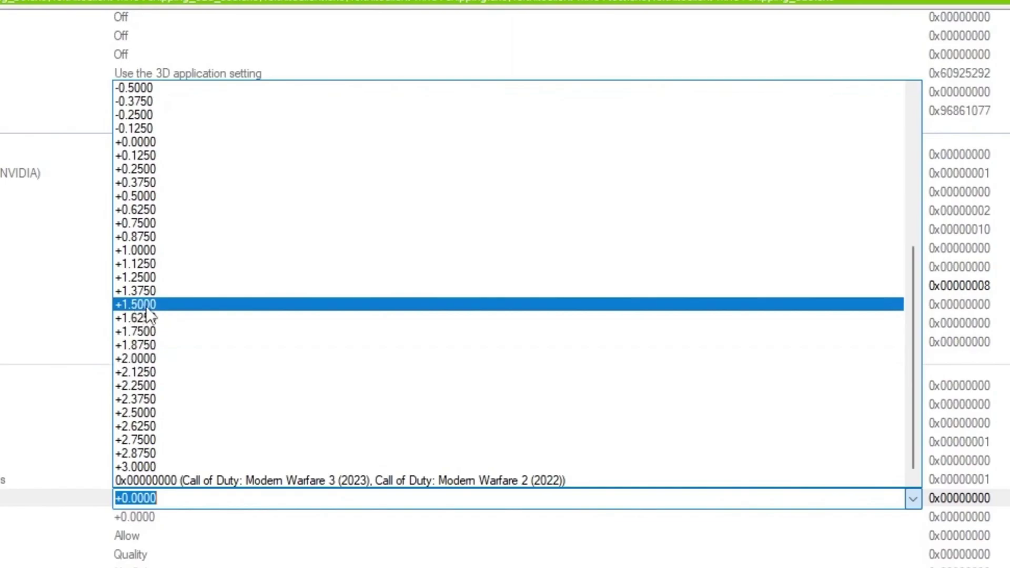
pyautogui.click(133, 359)
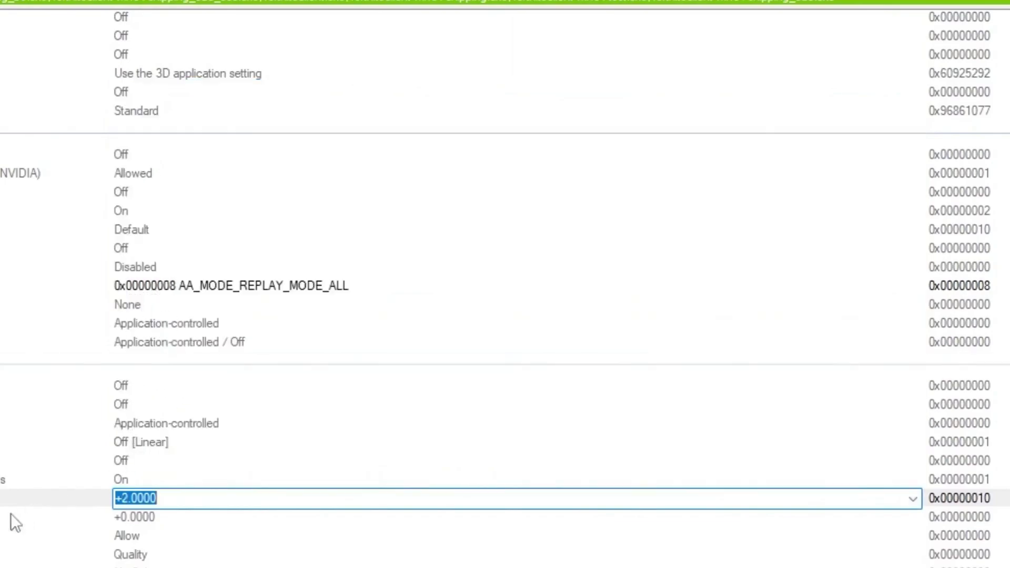
# Set Texture Filtering - LOD Bias (OGL) to +2.0000
pyautogui.click(128, 516)
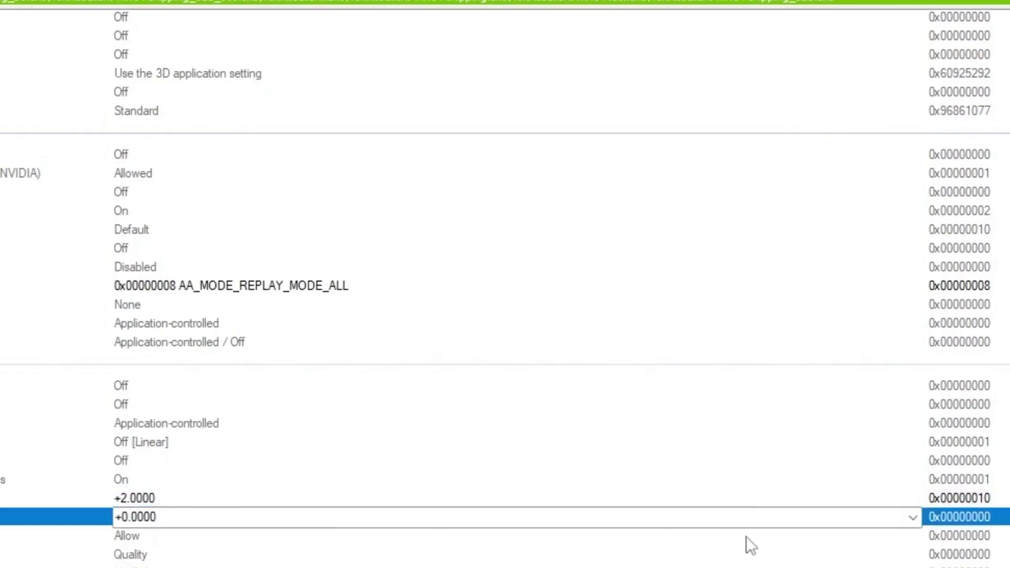
pyautogui.click(913, 519)
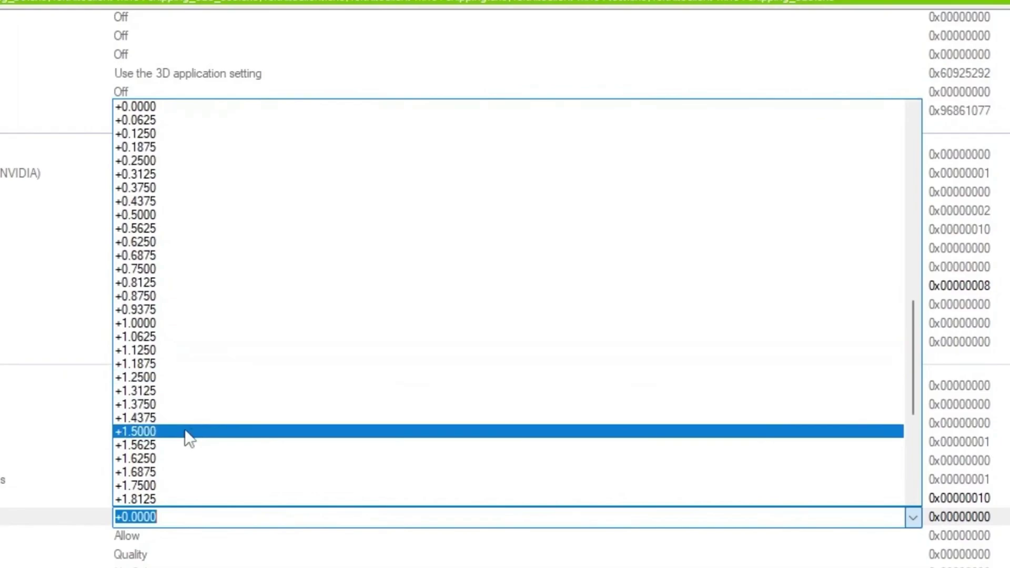
pyautogui.scroll(-1, 200, 353)
pyautogui.scroll(-1, 207, 383)
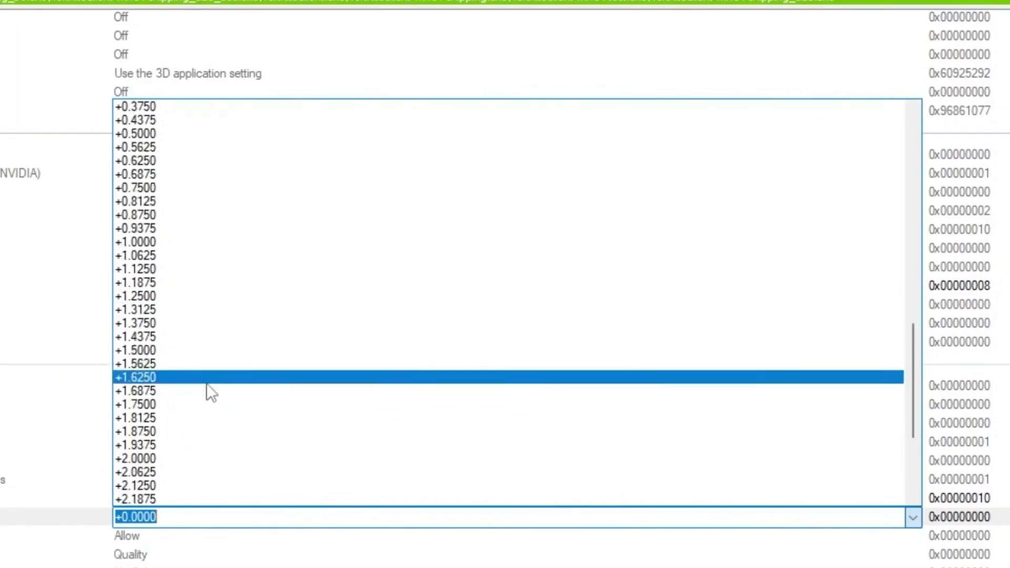
pyautogui.click(162, 457)
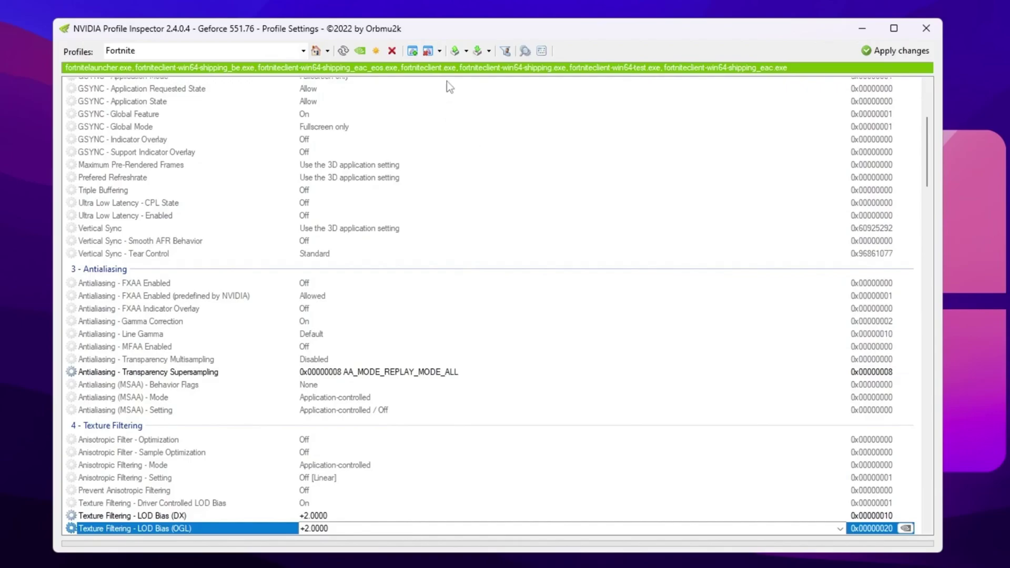
# Import the Fortnite Potato Graphics .nip profile via Import profile(s)
pyautogui.click(482, 52)
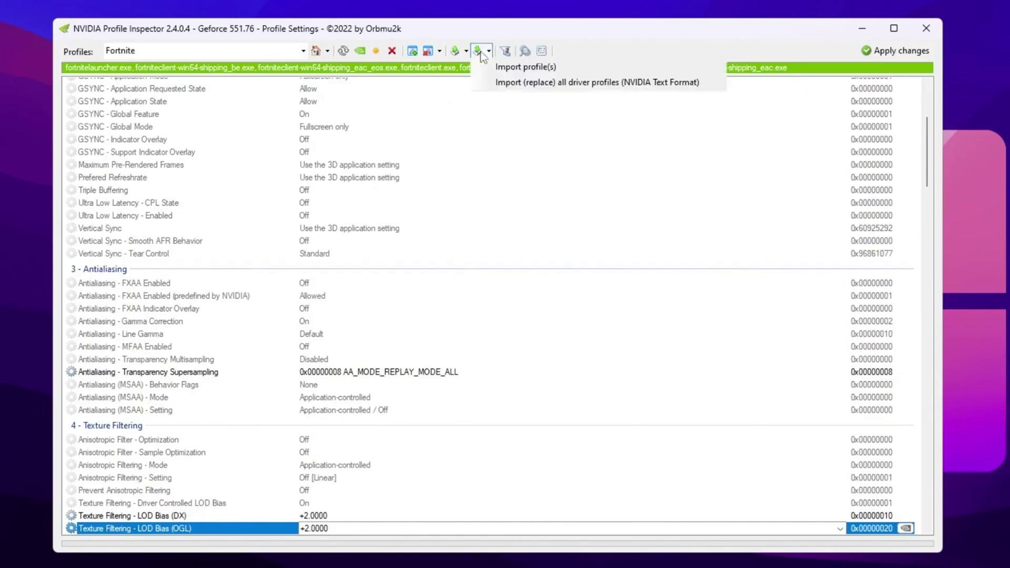
pyautogui.click(500, 66)
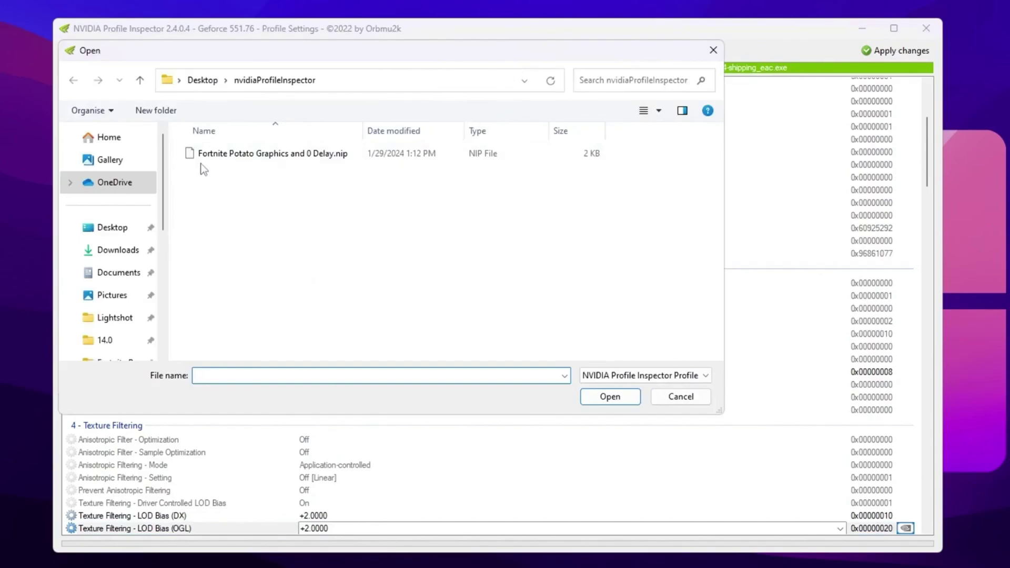
pyautogui.moveTo(272, 154)
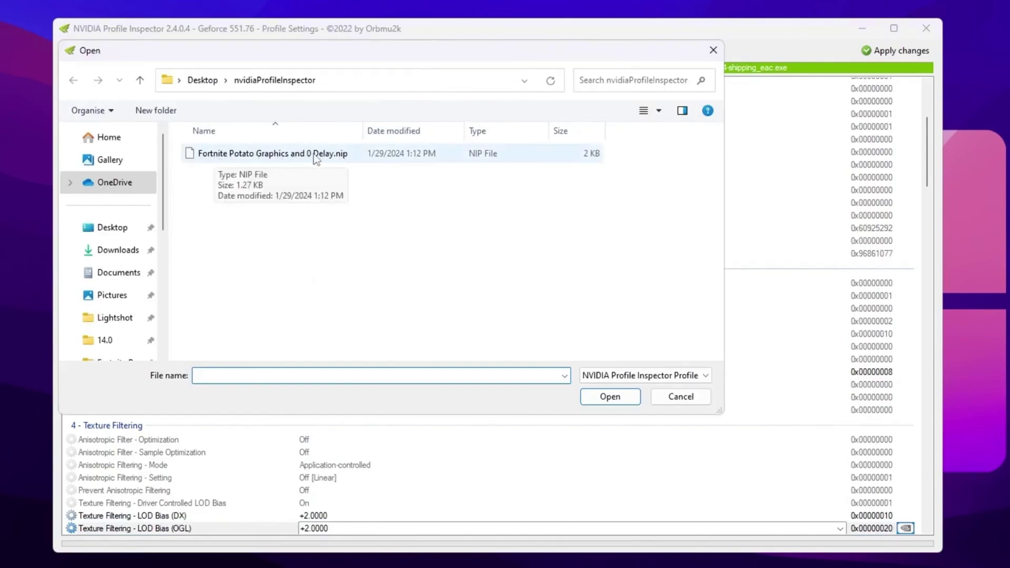
pyautogui.doubleClick(364, 152)
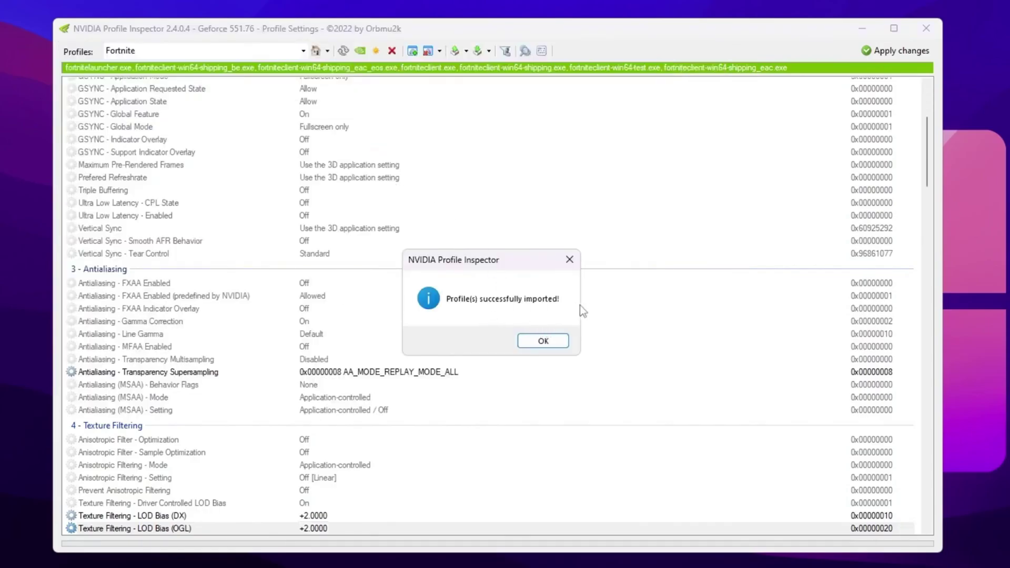
# Dismiss the import success message, apply the changes and close Profile Inspector
pyautogui.click(538, 342)
pyautogui.click(887, 56)
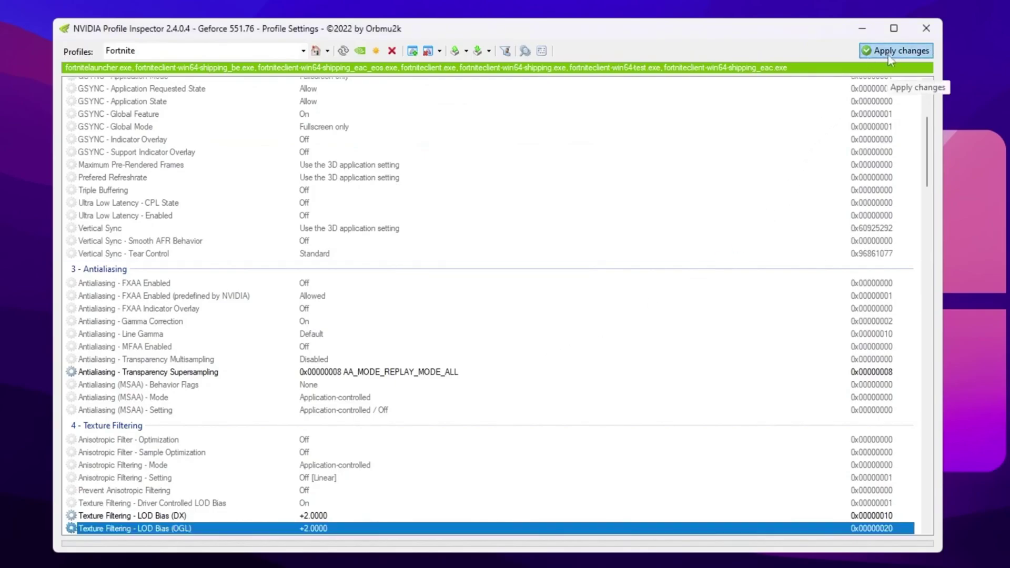
pyautogui.click(925, 28)
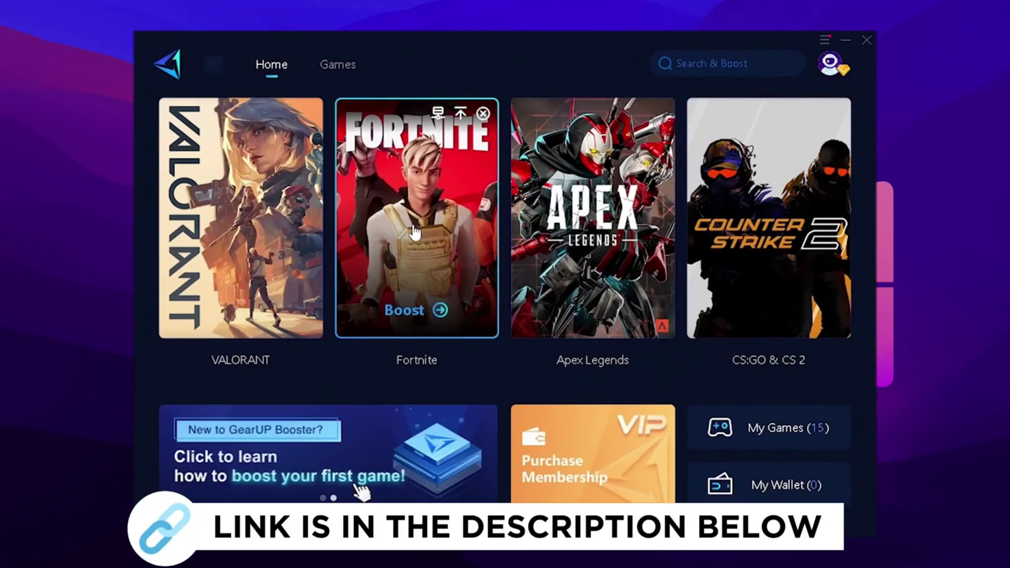
# Boost Fortnite from its card on the GearUP Booster home screen
pyautogui.click(421, 231)
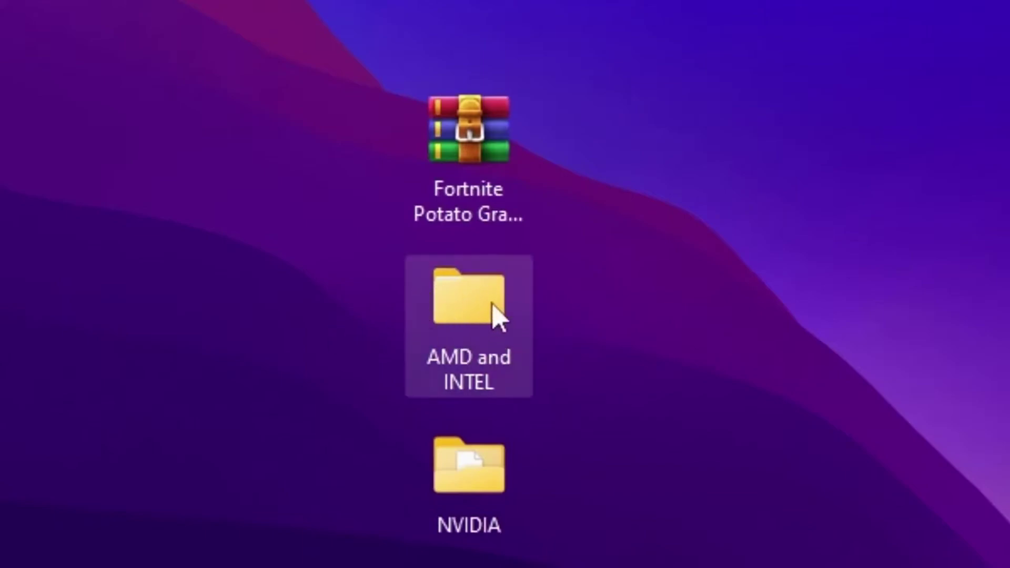
# Copy GameUserSettings.ini from the AMD and INTEL folder
pyautogui.doubleClick(432, 301)
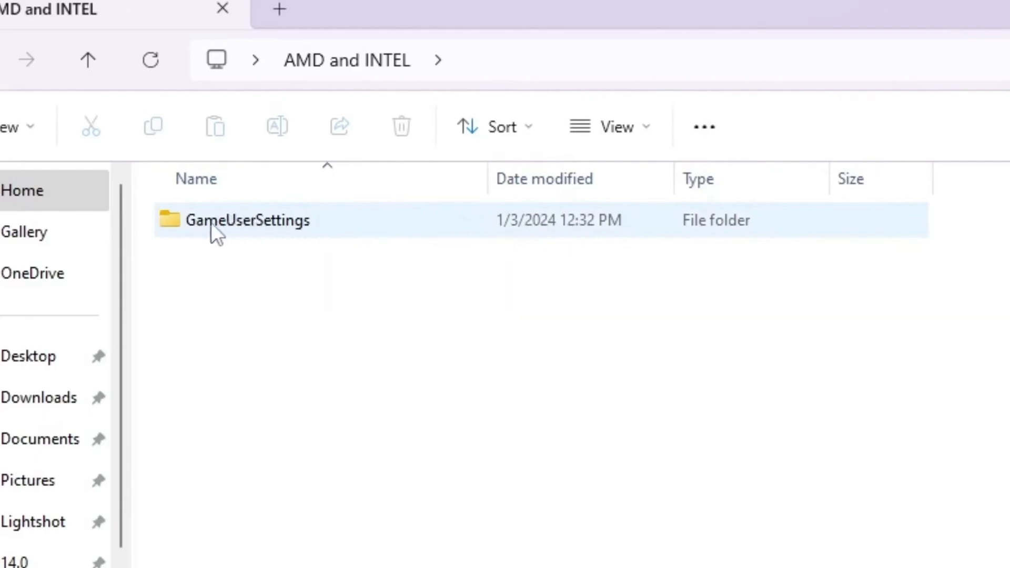
pyautogui.doubleClick(267, 221)
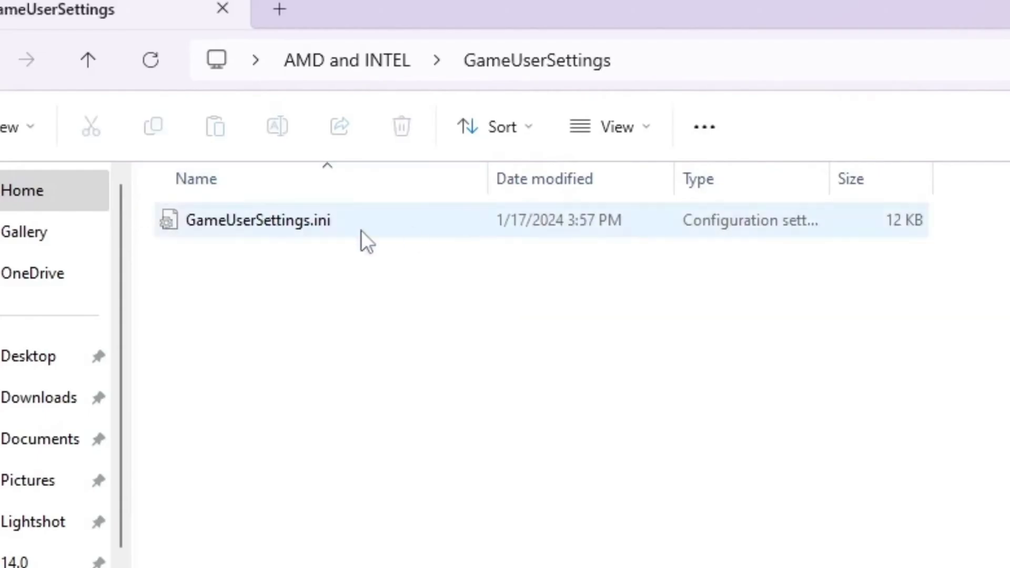
pyautogui.moveTo(241, 237)
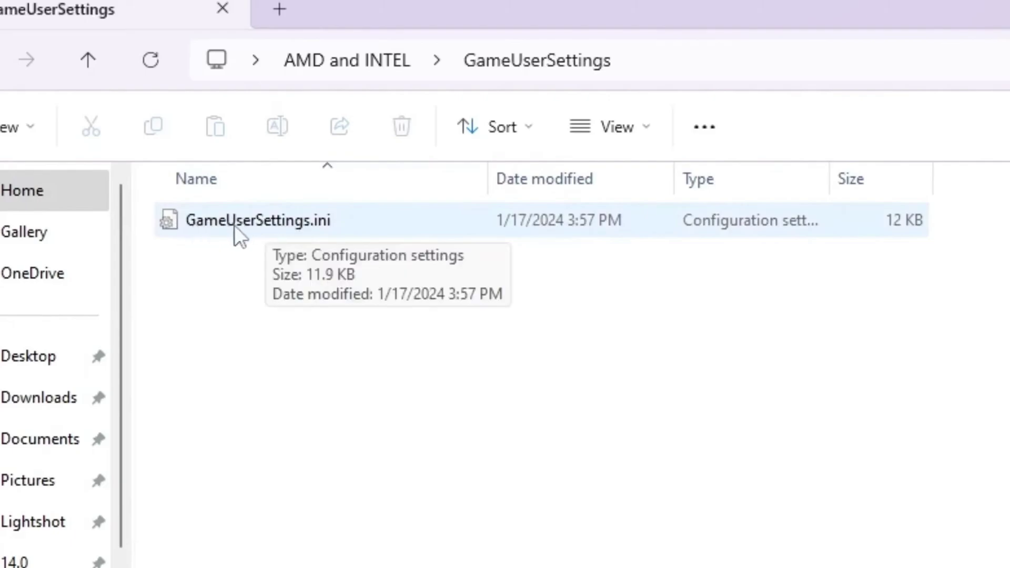
pyautogui.rightClick(248, 221)
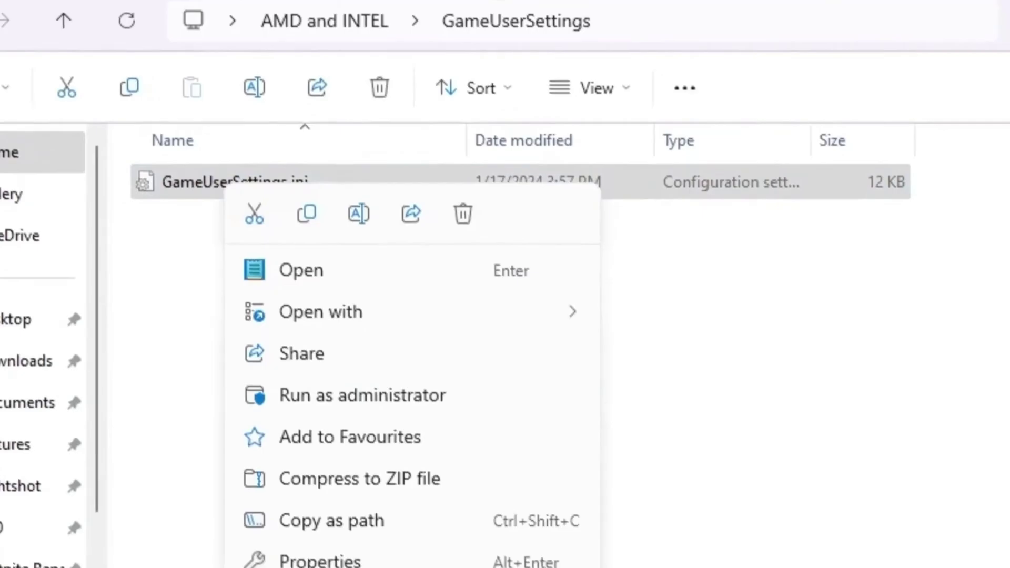
pyautogui.click(210, 535)
pyautogui.click(200, 539)
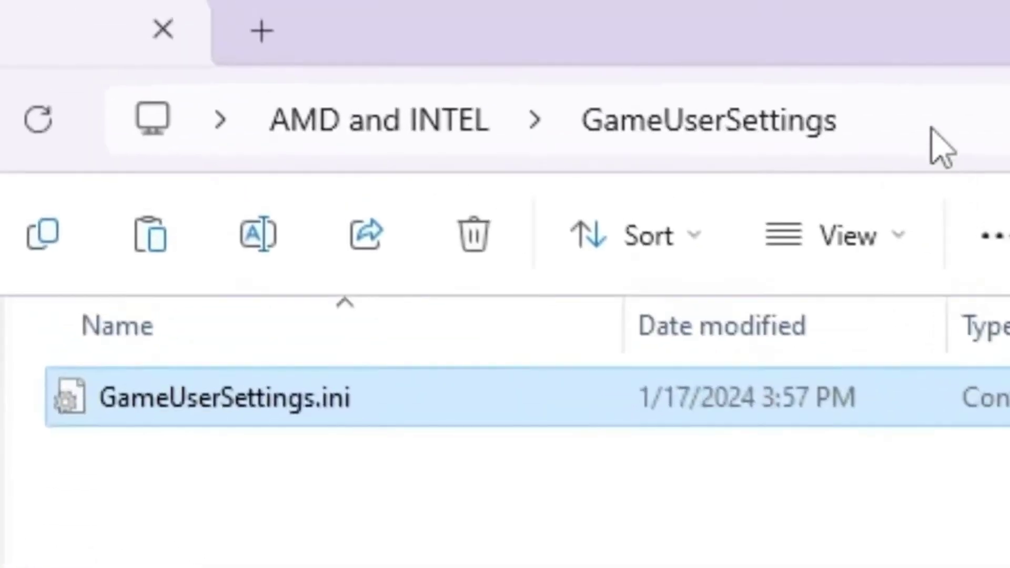
# Go to %localappdata%\FortniteGame\Saved\Config\WindowsClient
pyautogui.click(931, 140)
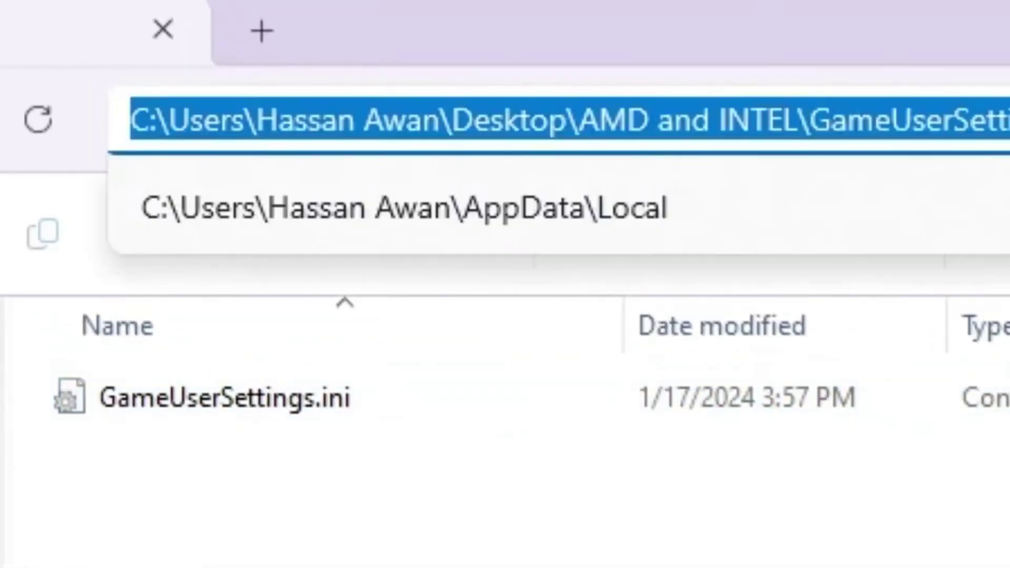
pyautogui.write('%')
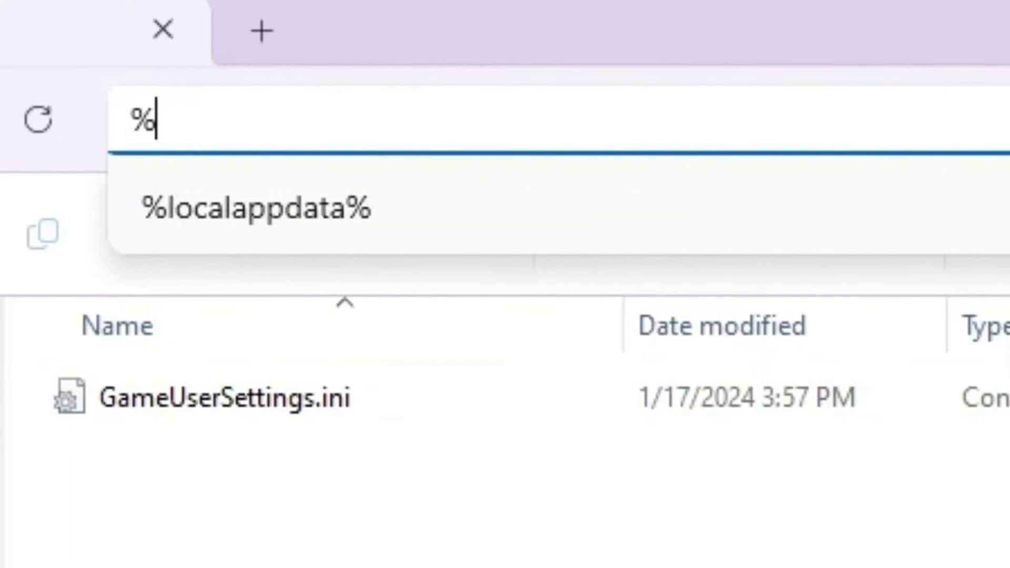
pyautogui.press('Down')
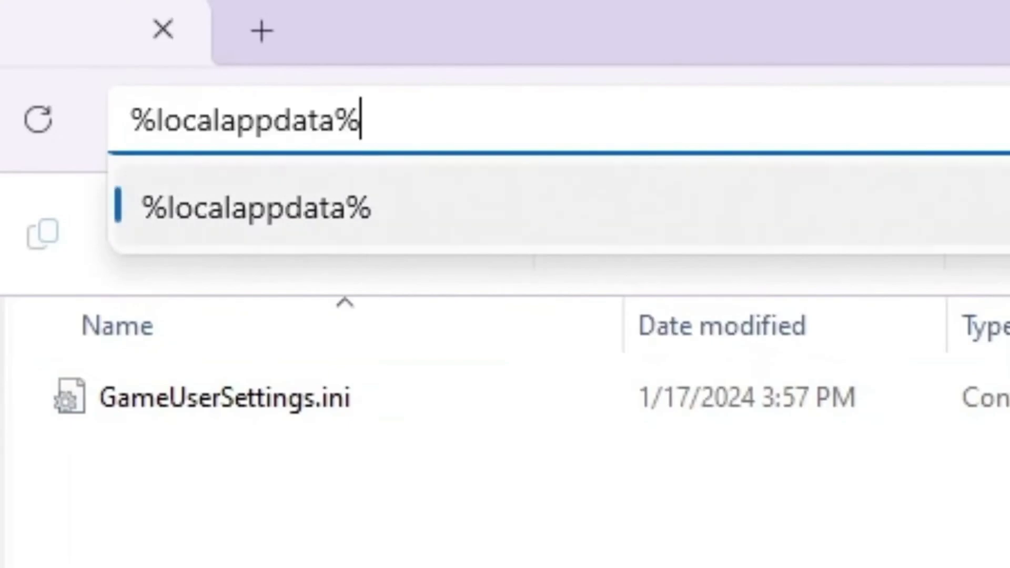
pyautogui.press('Return')
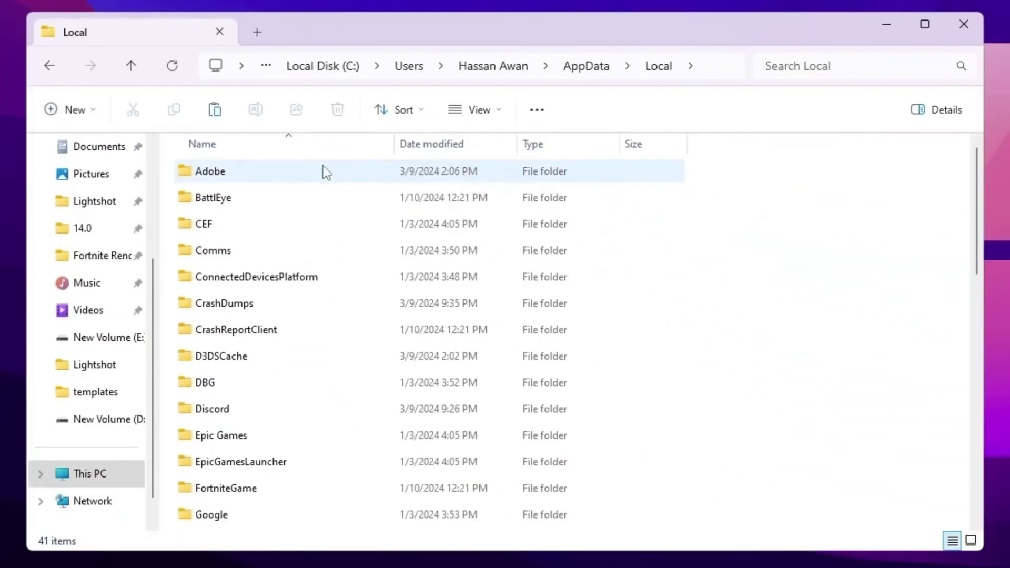
pyautogui.press('f')
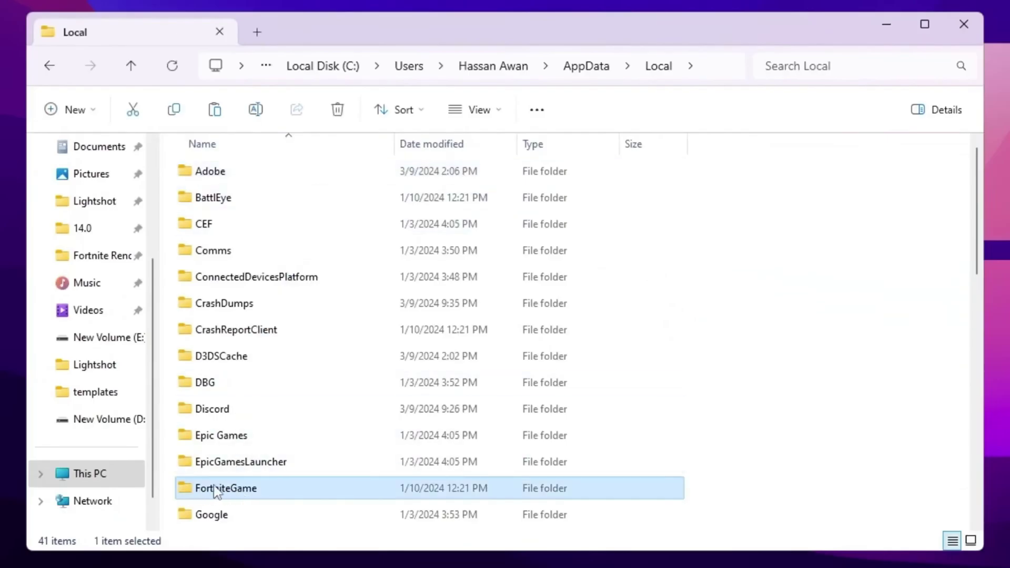
pyautogui.doubleClick(229, 491)
pyautogui.doubleClick(227, 178)
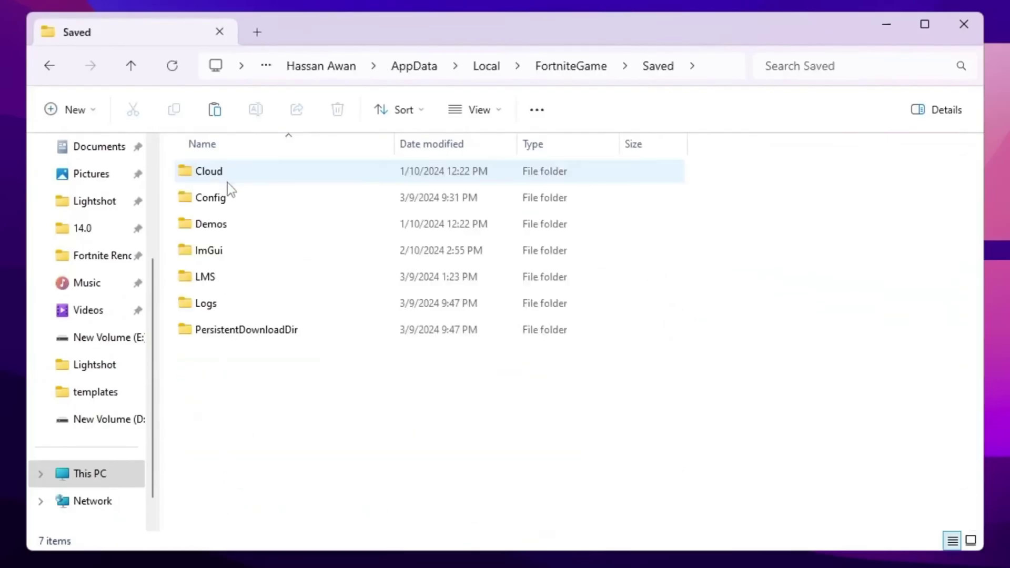
pyautogui.doubleClick(216, 199)
pyautogui.doubleClick(244, 202)
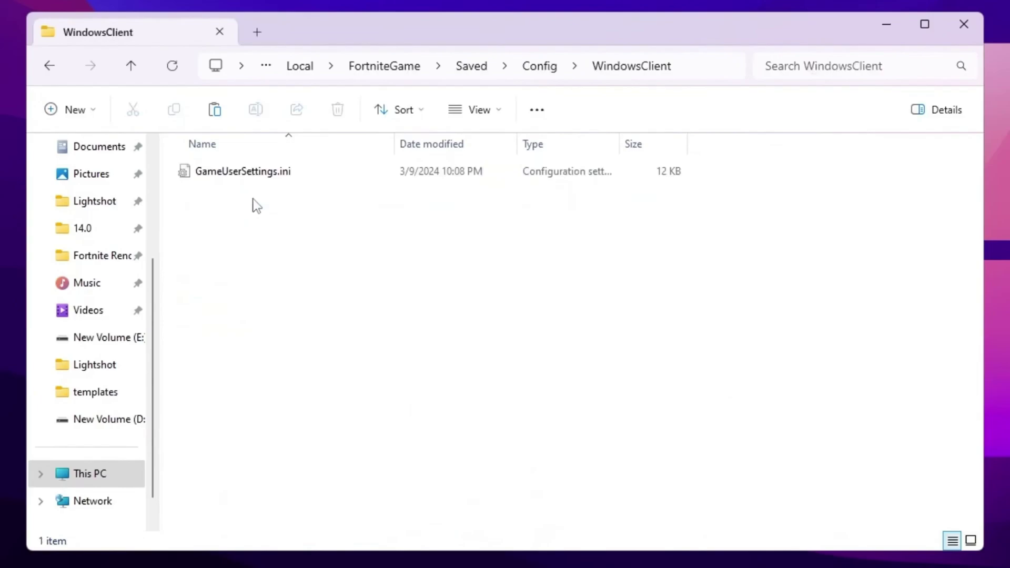
# Paste the file there, replacing the existing GameUserSettings.ini, and close Explorer
pyautogui.rightClick(269, 207)
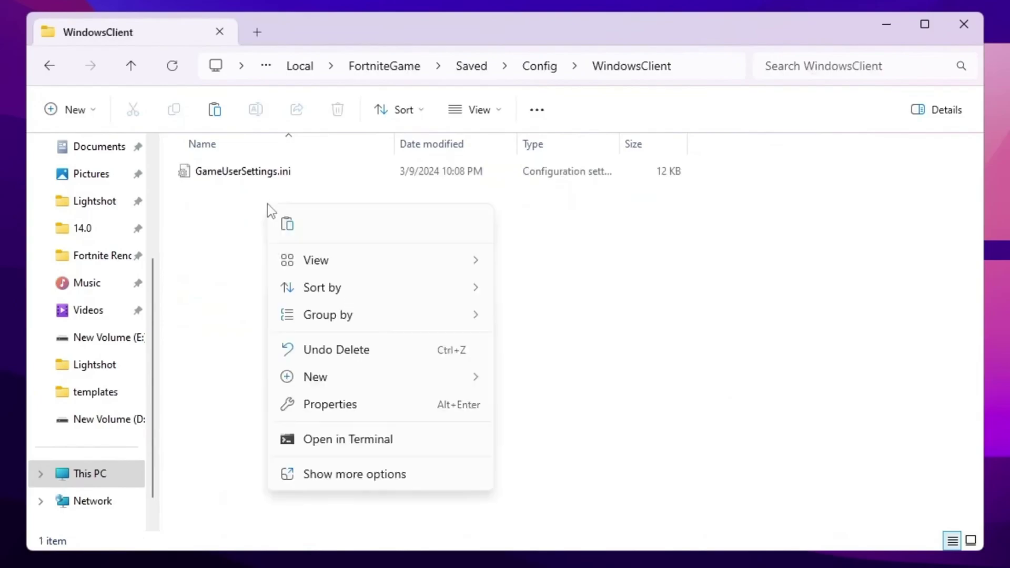
pyautogui.click(331, 474)
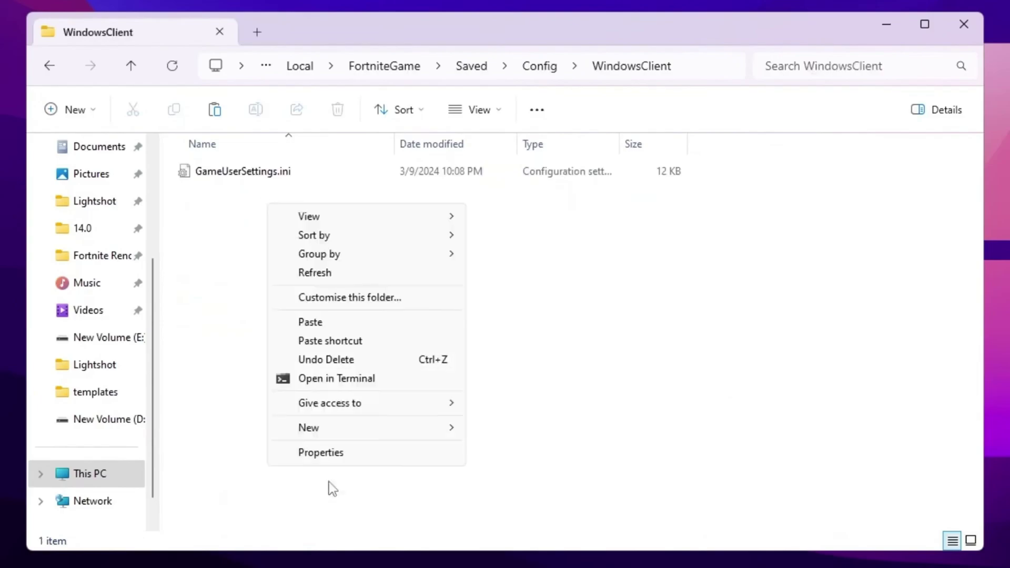
pyautogui.click(323, 321)
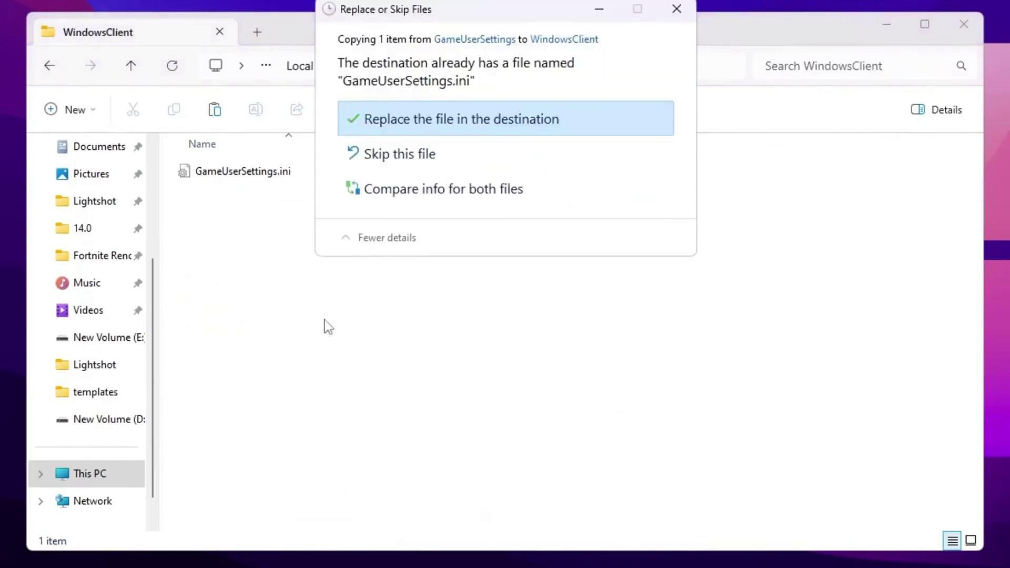
pyautogui.click(411, 125)
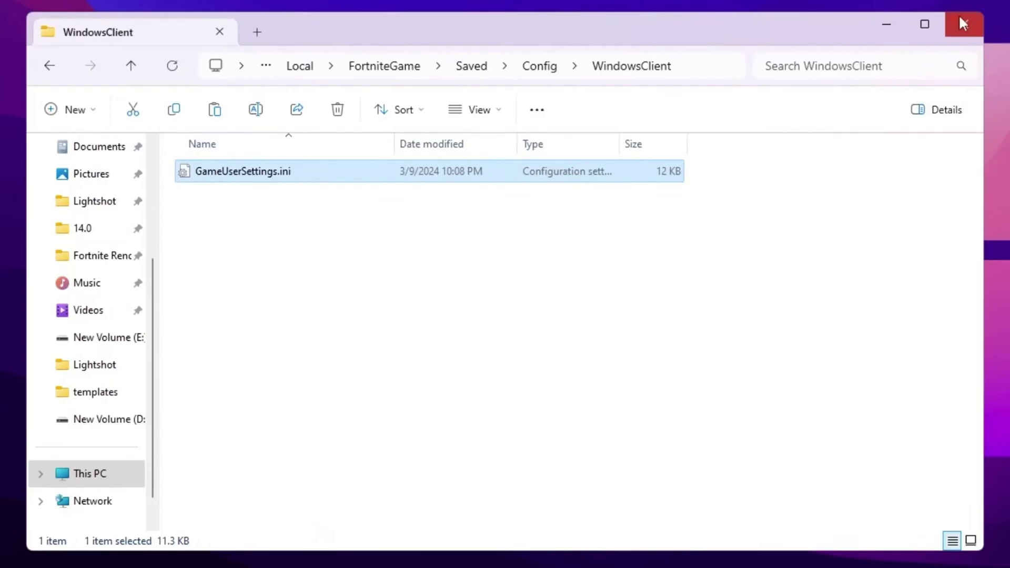
pyautogui.click(965, 31)
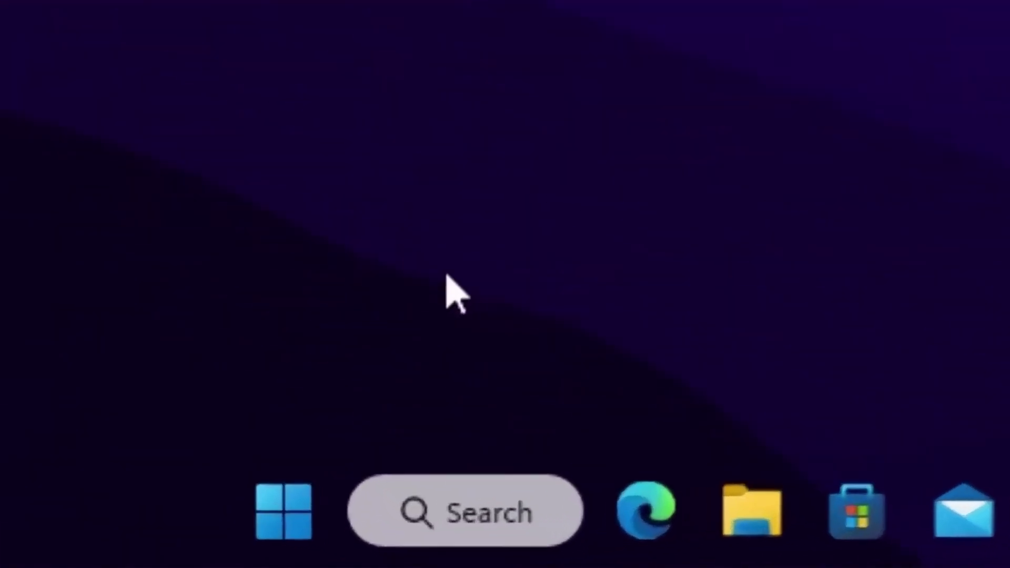
# Search 'power' in Windows and open Choose a power plan in Power Options
pyautogui.click(404, 559)
pyautogui.write('power')
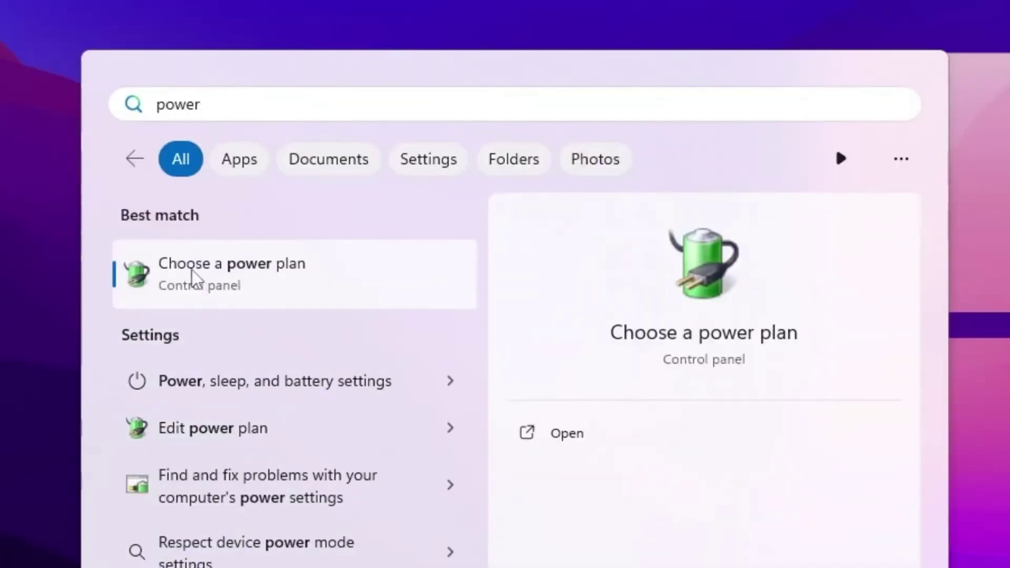
pyautogui.click(314, 273)
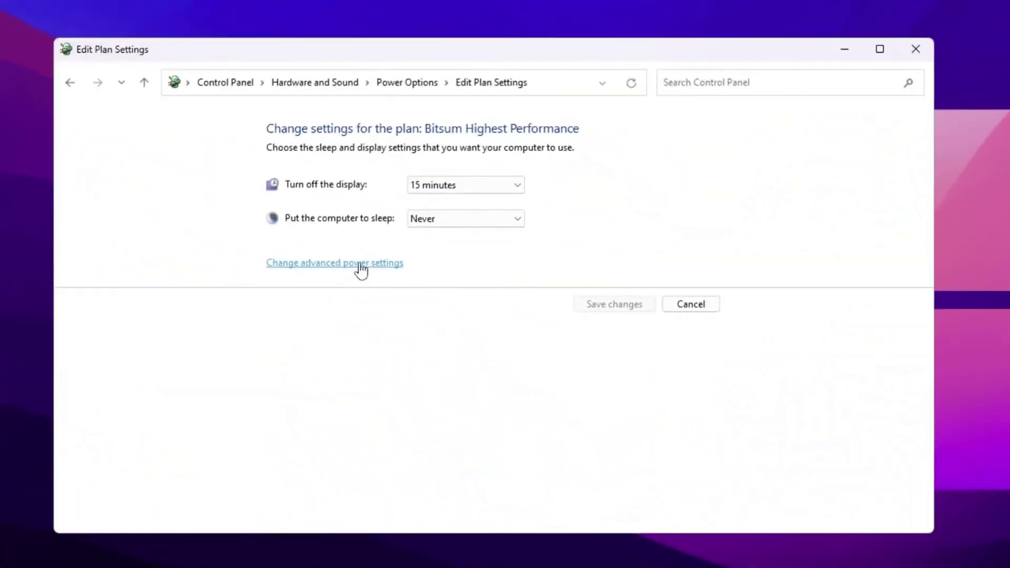
# Verify minimum and maximum processor state read 100% in advanced settings, then close both windows
pyautogui.click(361, 269)
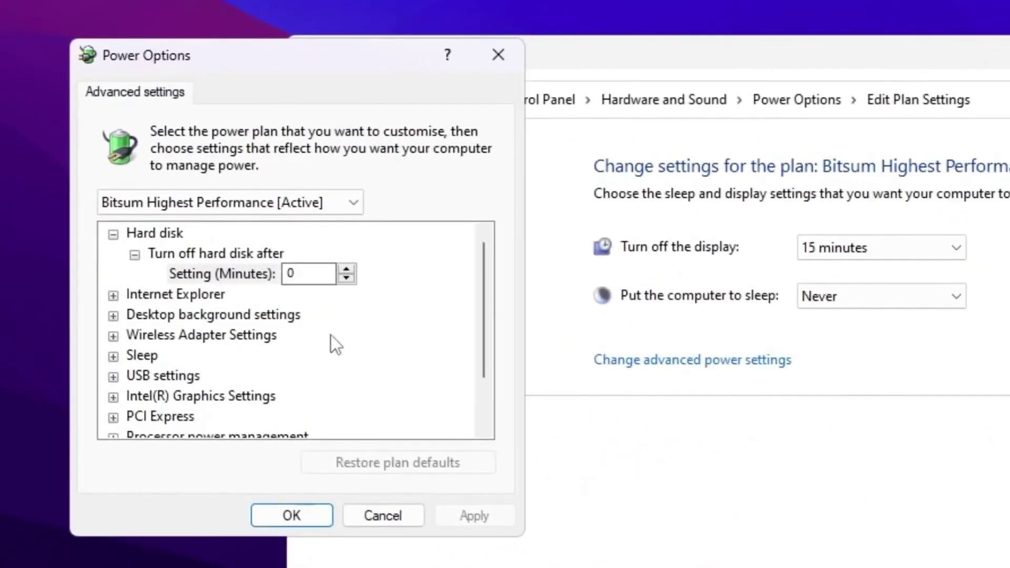
pyautogui.scroll(-1, 333, 352)
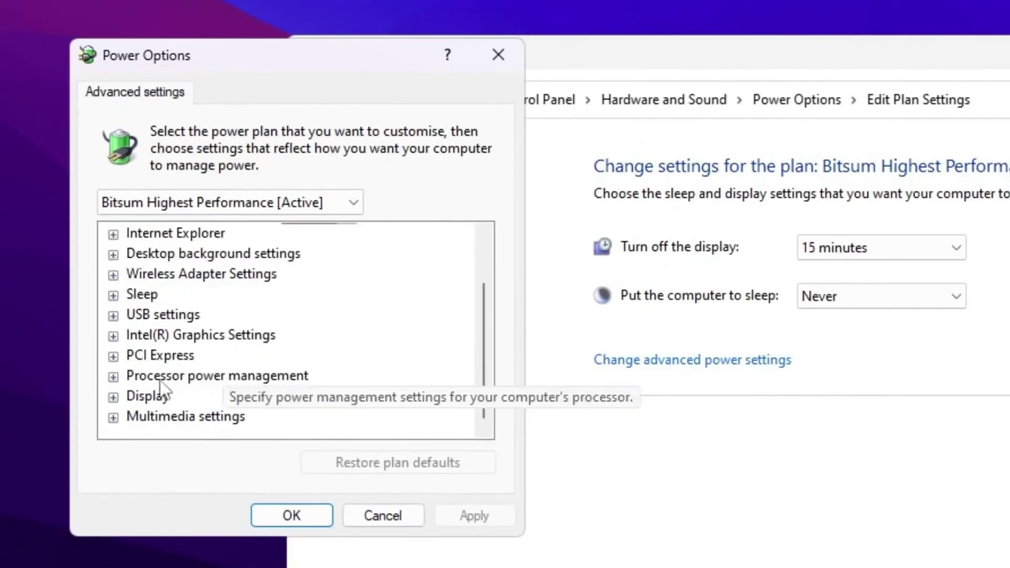
pyautogui.click(113, 377)
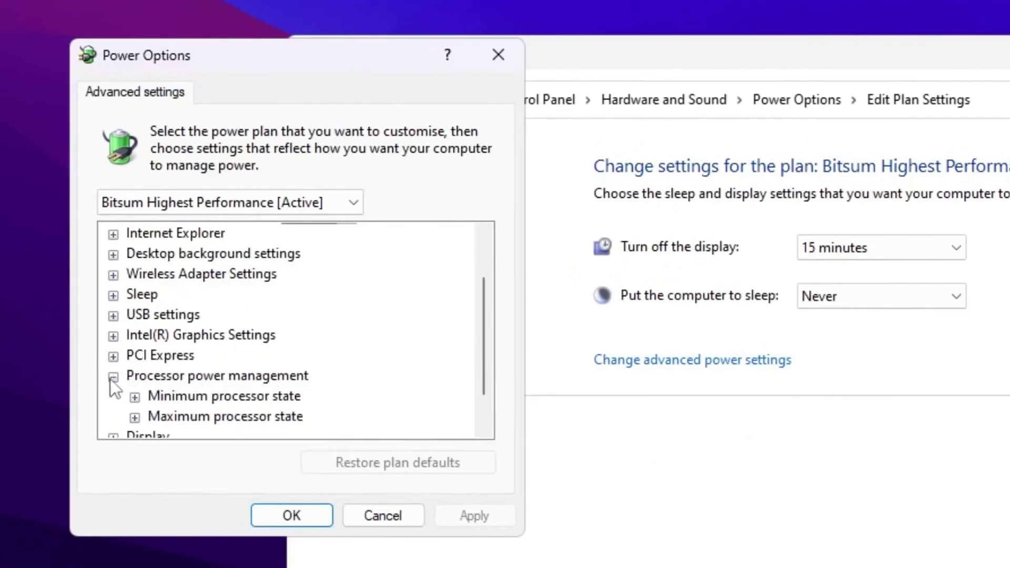
pyautogui.click(134, 397)
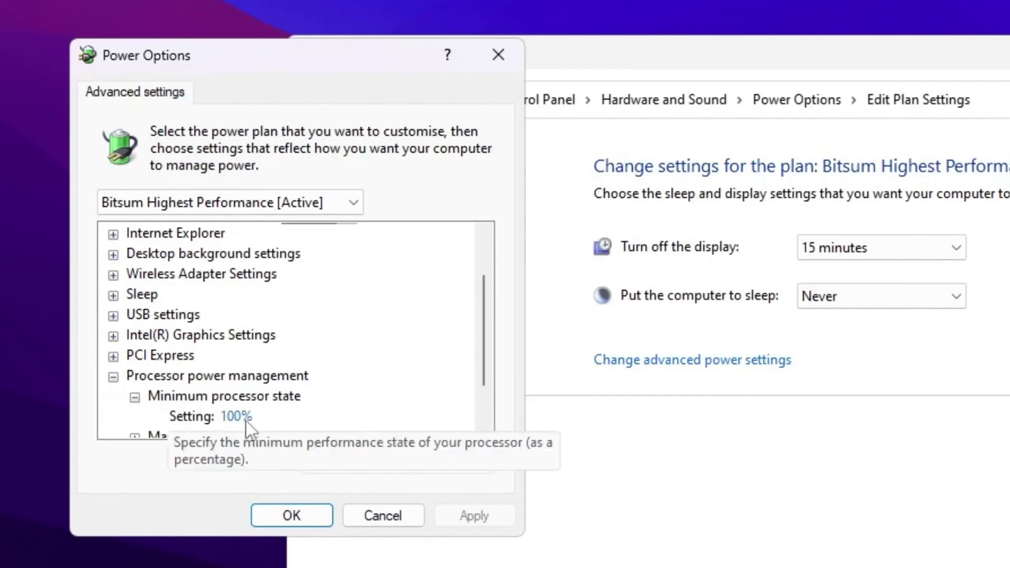
pyautogui.scroll(-1, 241, 405)
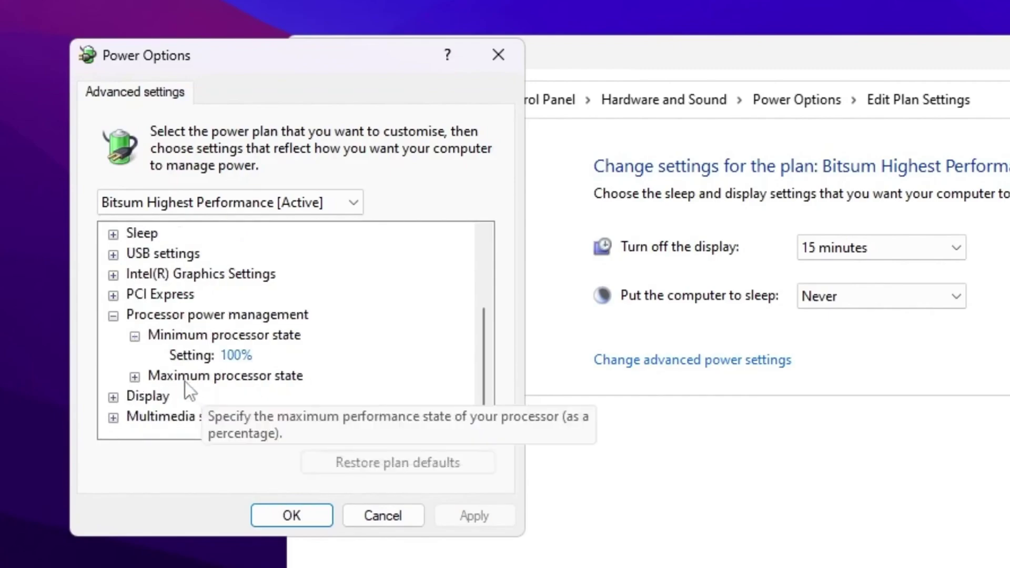
pyautogui.click(135, 377)
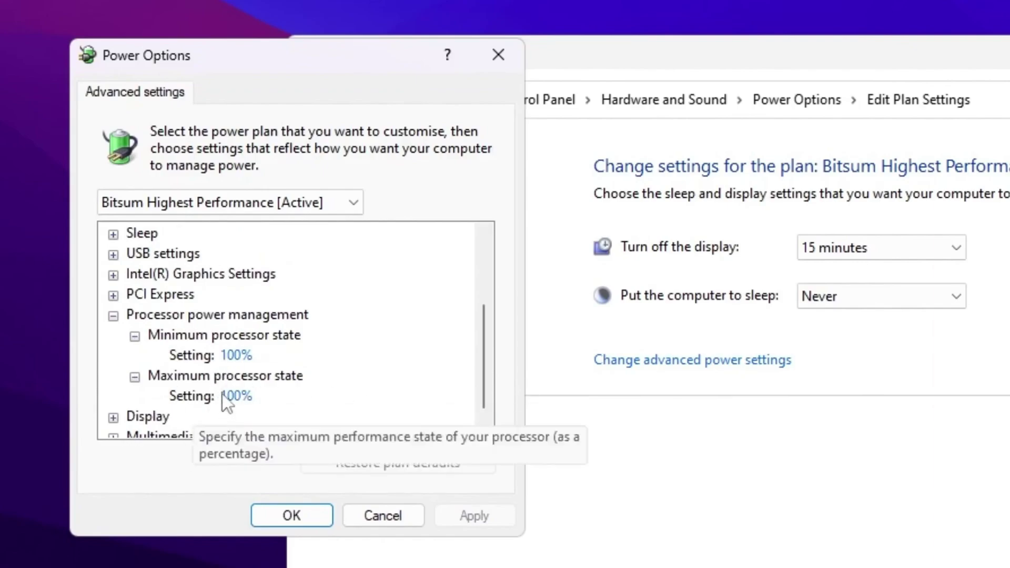
pyautogui.click(308, 518)
pyautogui.click(914, 50)
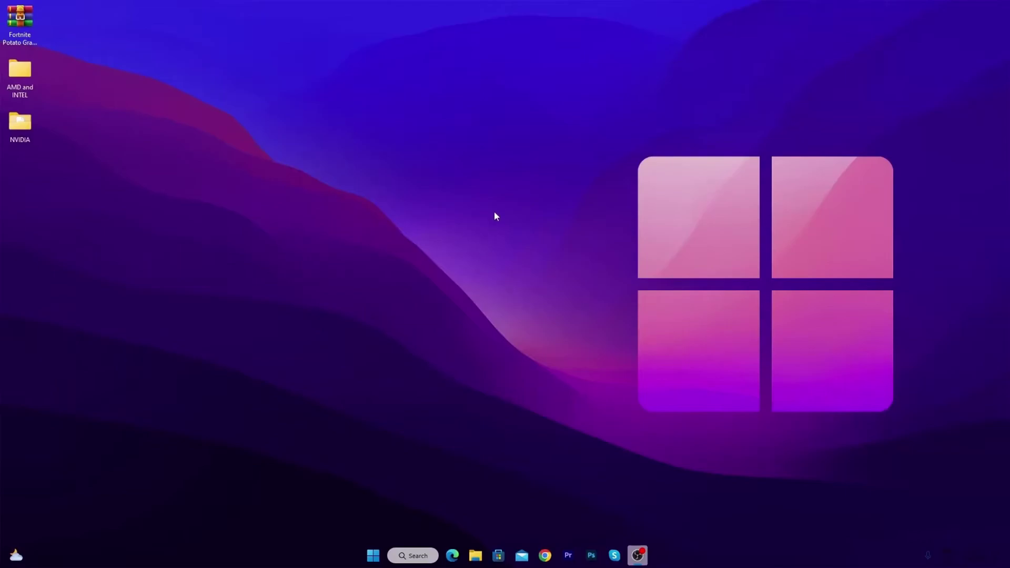
# Launch gpedit.msc and browse to Administrative Templates > Windows Components > App Privacy
pyautogui.press('super+r')
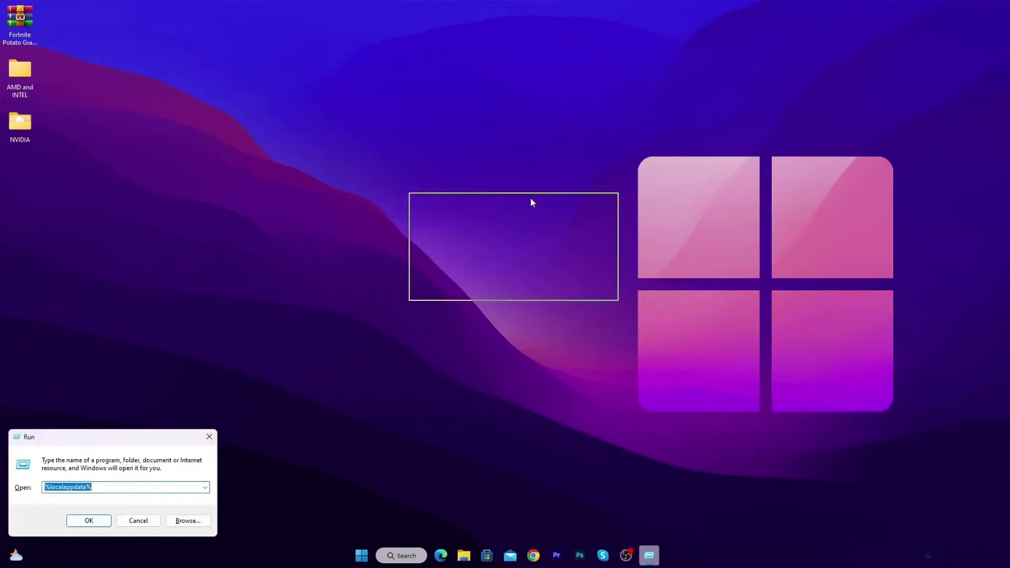
pyautogui.write('gp')
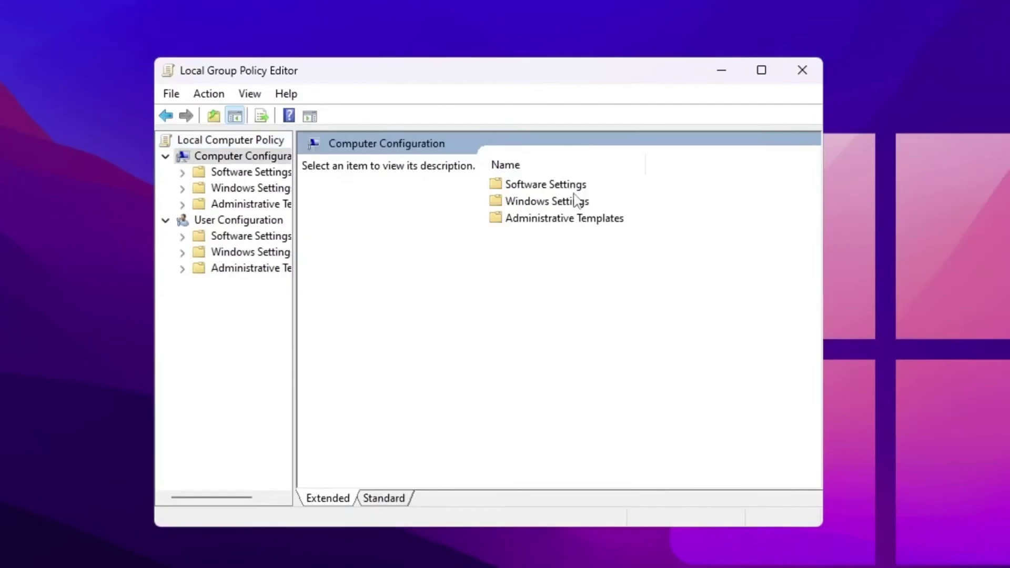
pyautogui.doubleClick(544, 227)
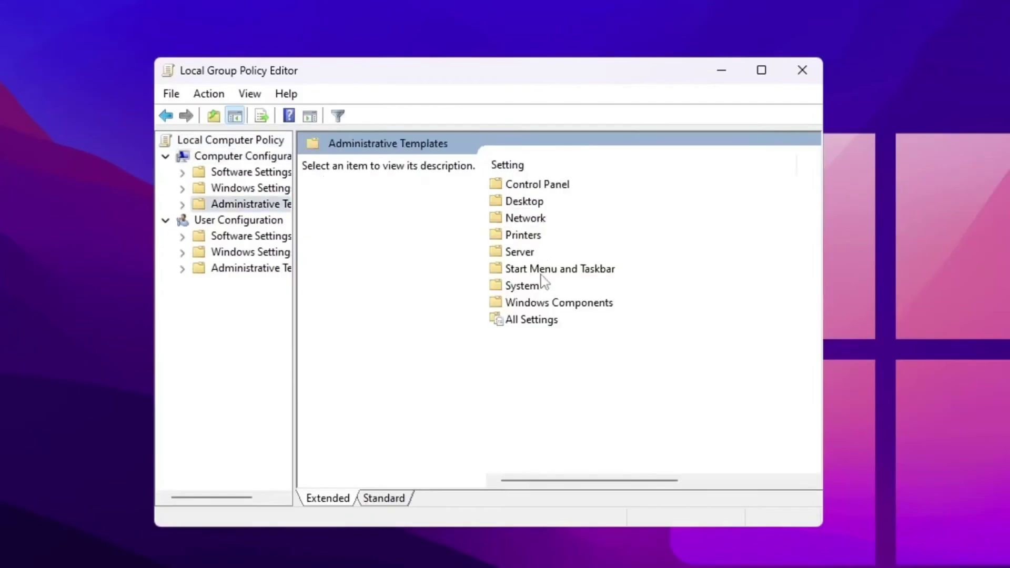
pyautogui.doubleClick(544, 302)
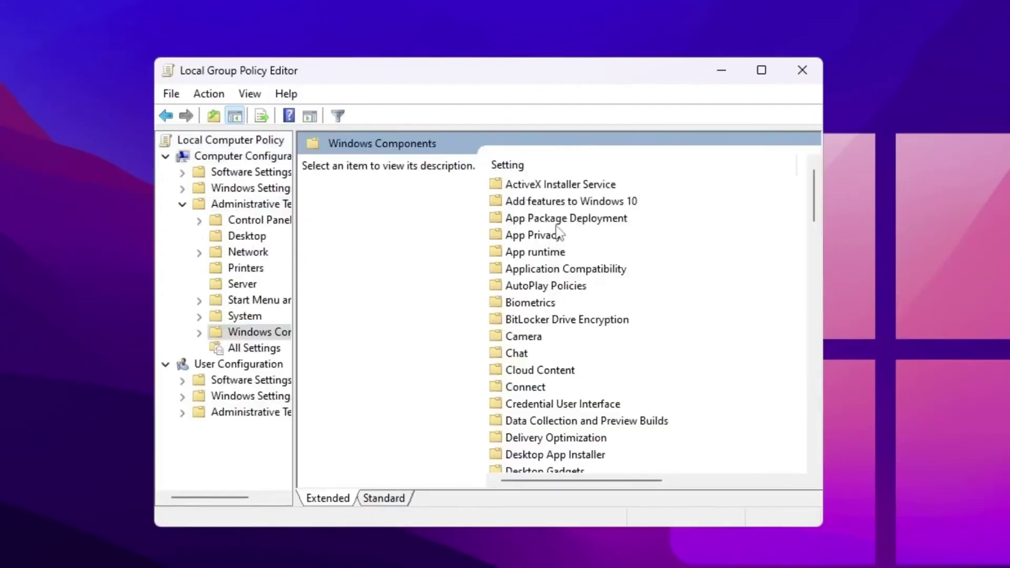
pyautogui.doubleClick(539, 236)
pyautogui.scroll(-1, 540, 243)
pyautogui.scroll(-2, 552, 279)
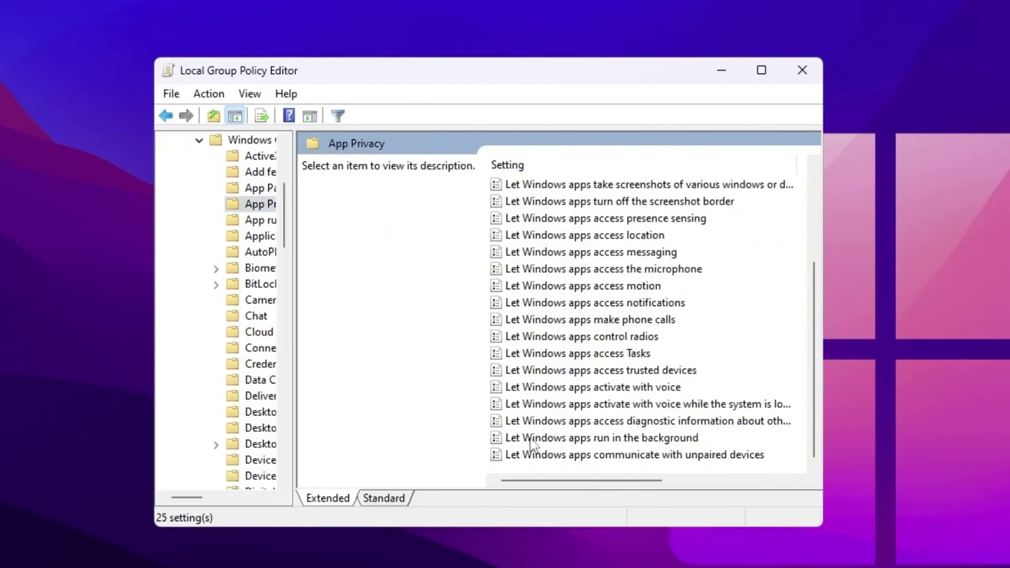
# Set 'Let Windows apps run in the background' to Force Deny for all apps
pyautogui.doubleClick(547, 440)
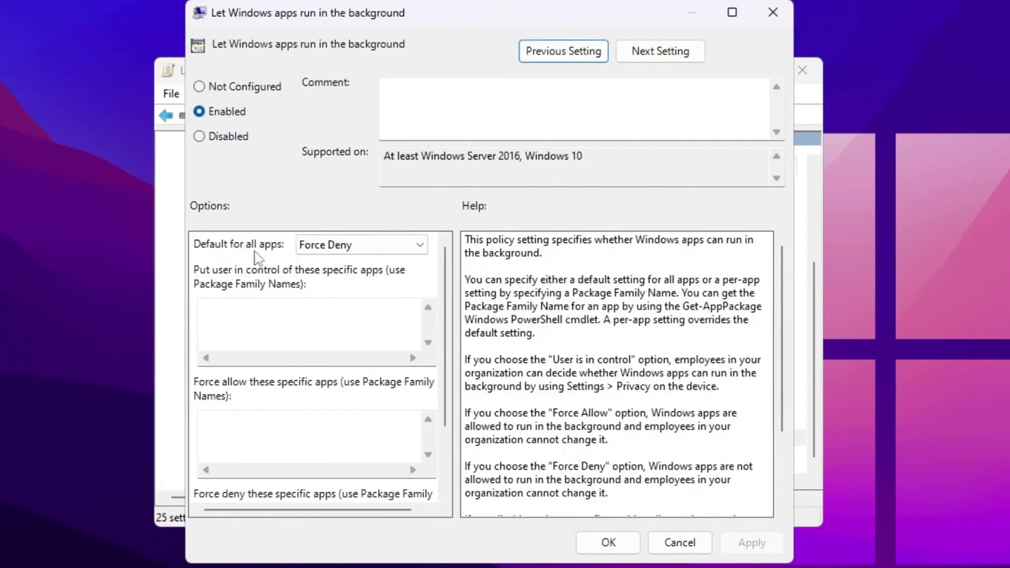
pyautogui.click(326, 250)
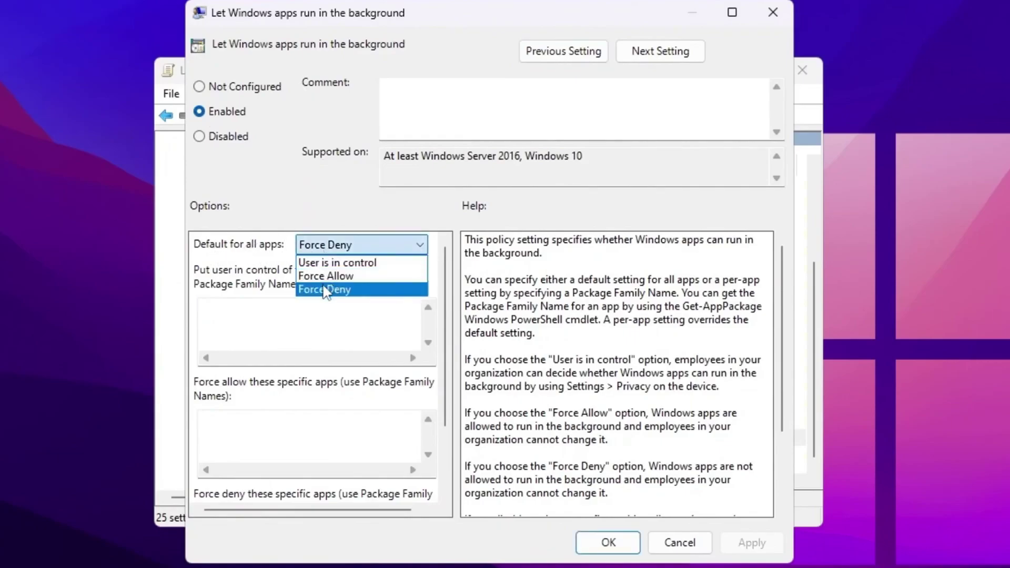
pyautogui.click(327, 289)
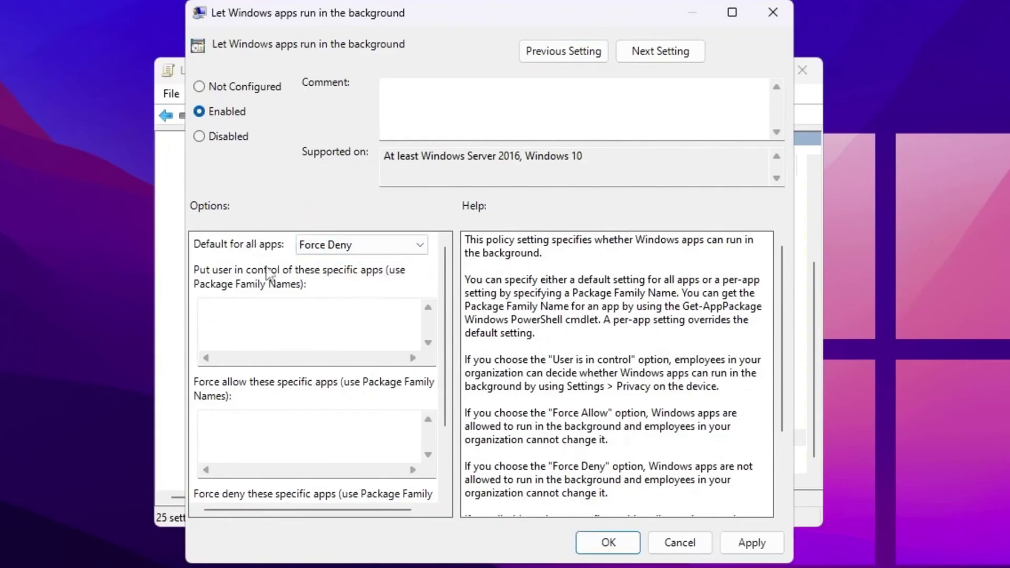
pyautogui.click(608, 543)
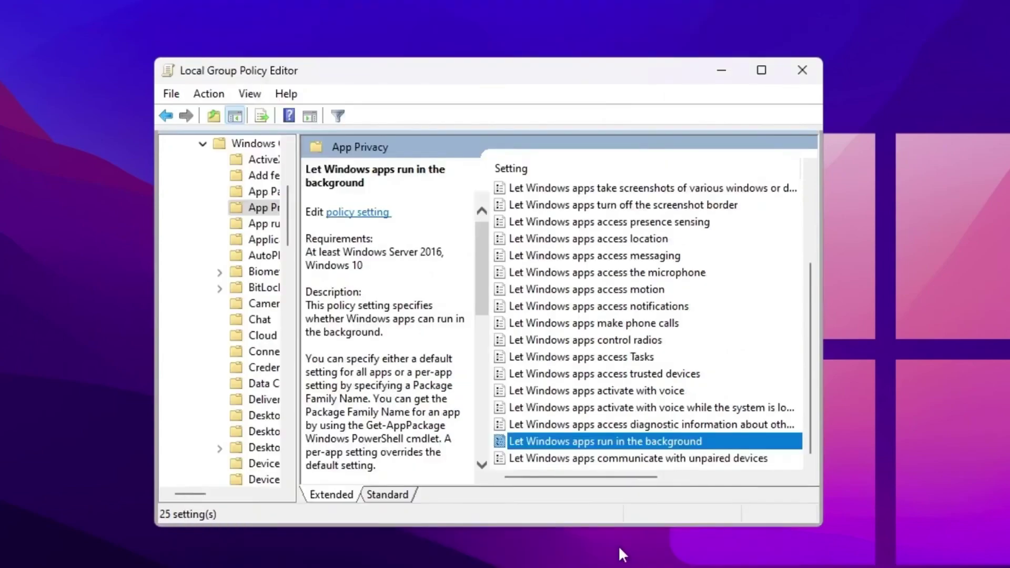
# Close the Local Group Policy Editor window
pyautogui.click(800, 79)
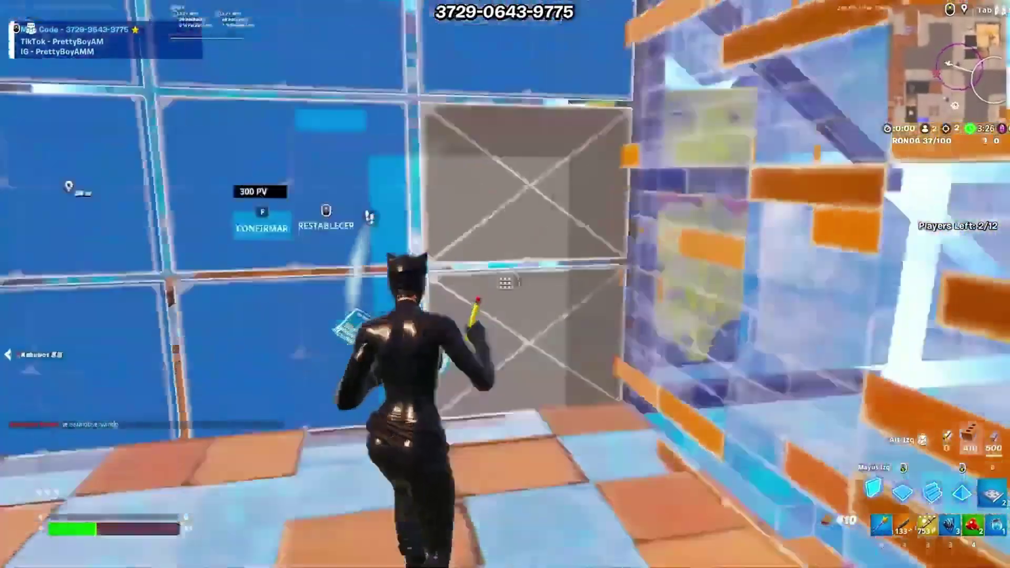